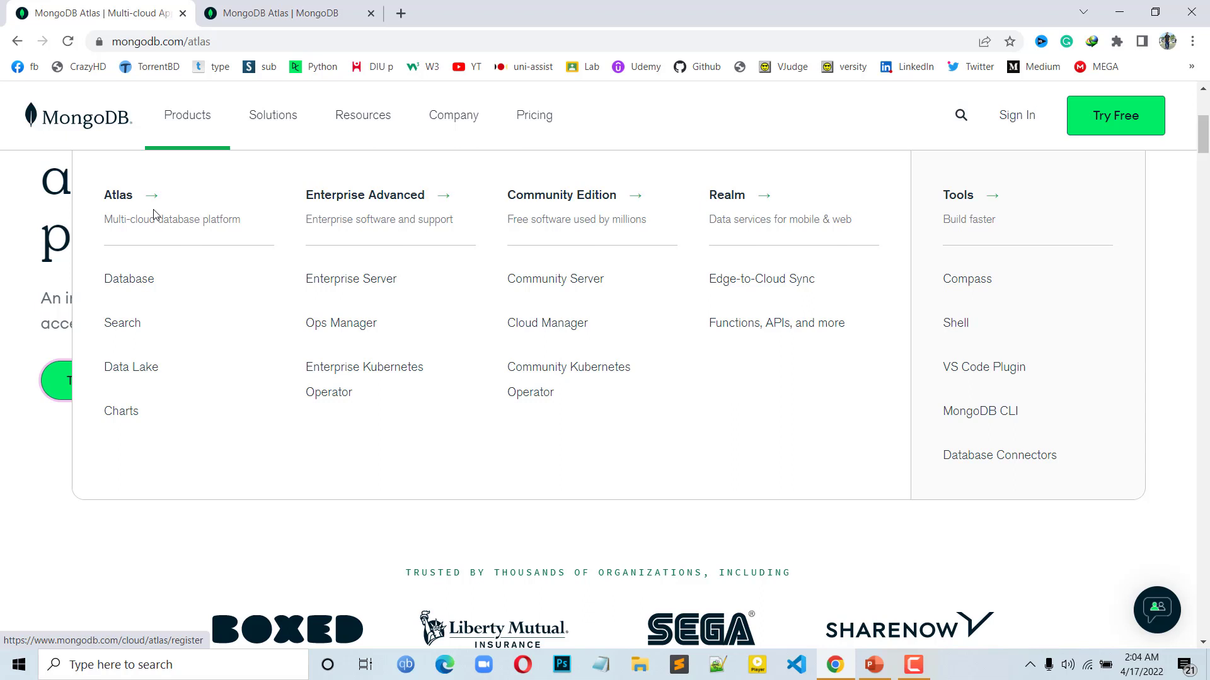
# Open the MongoDB Community Edition download page and view the available server versions
pyautogui.click(584, 207)
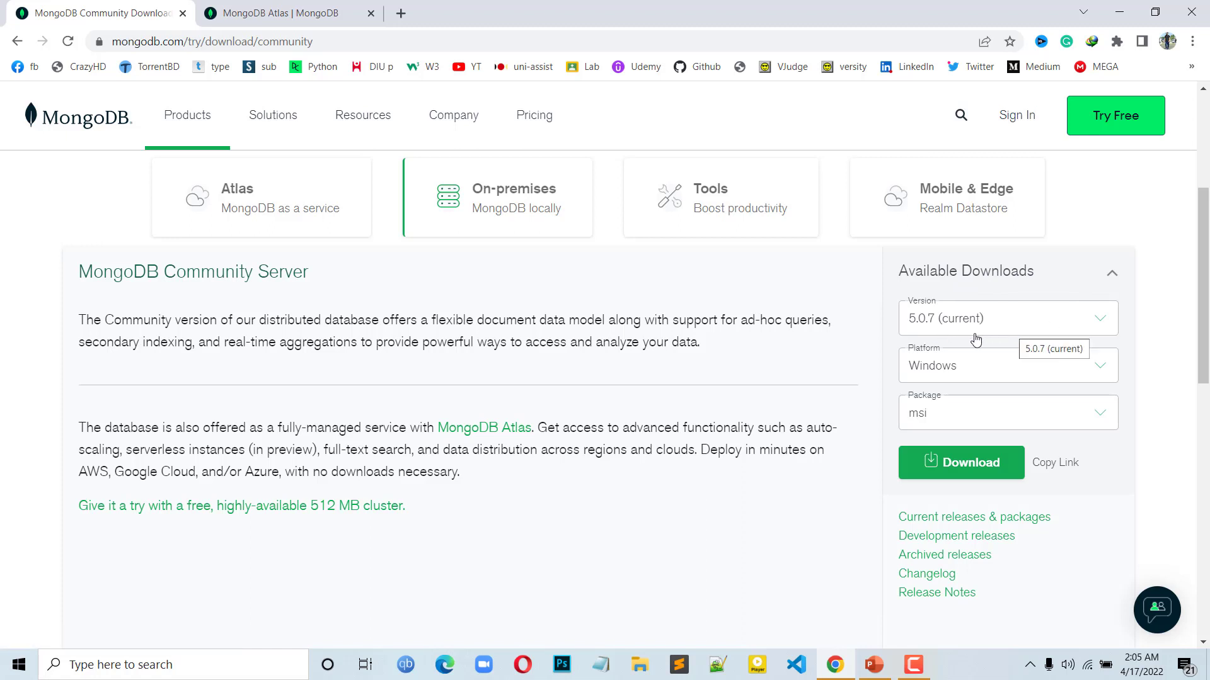
pyautogui.click(1028, 326)
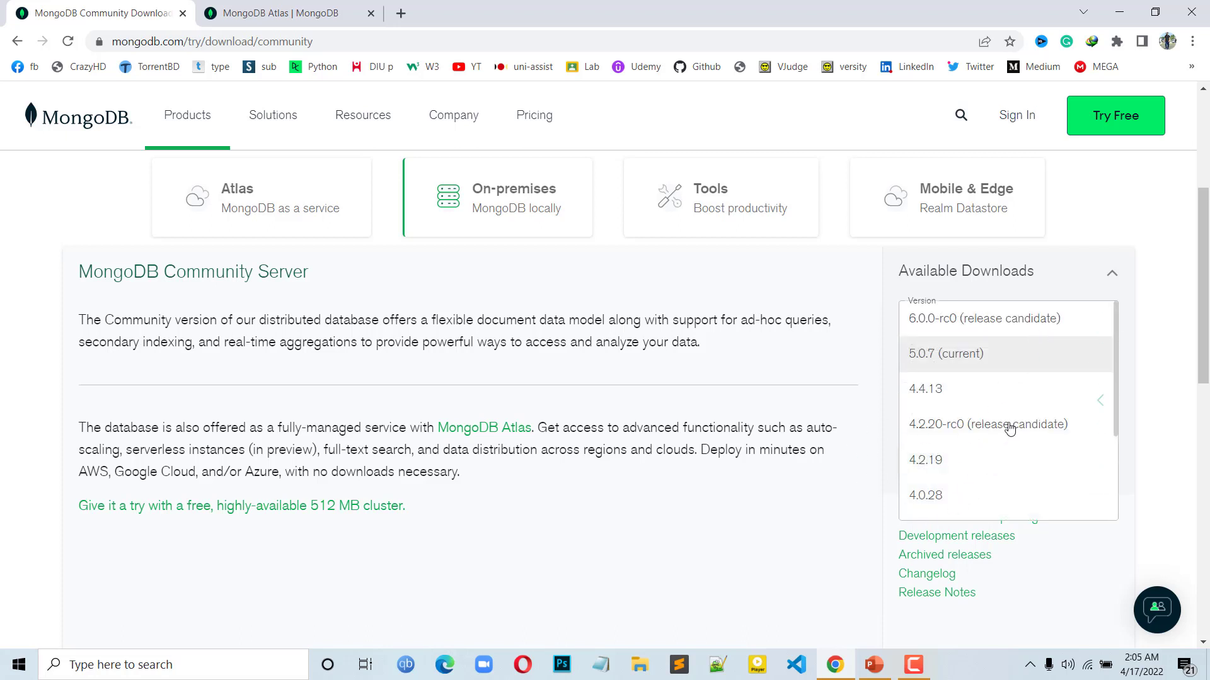
pyautogui.click(1167, 351)
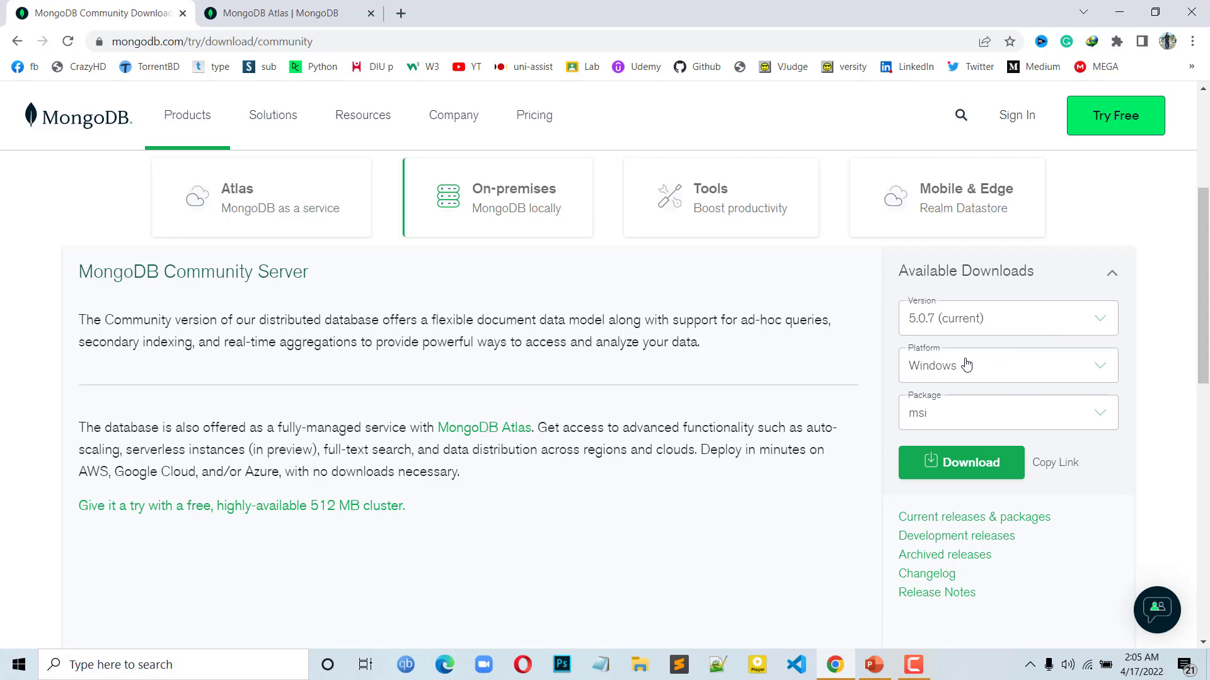
# Look through the platform options offered for the Community Server download, keeping Windows selected
pyautogui.click(994, 377)
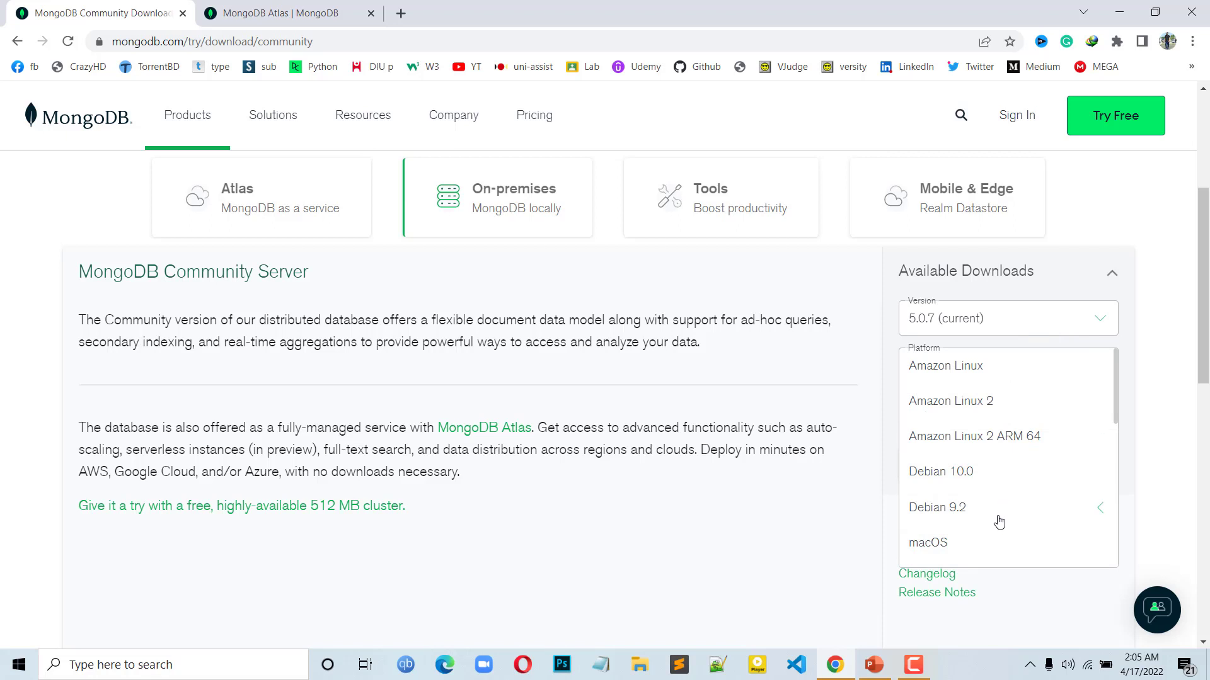
pyautogui.scroll(-5, 996, 518)
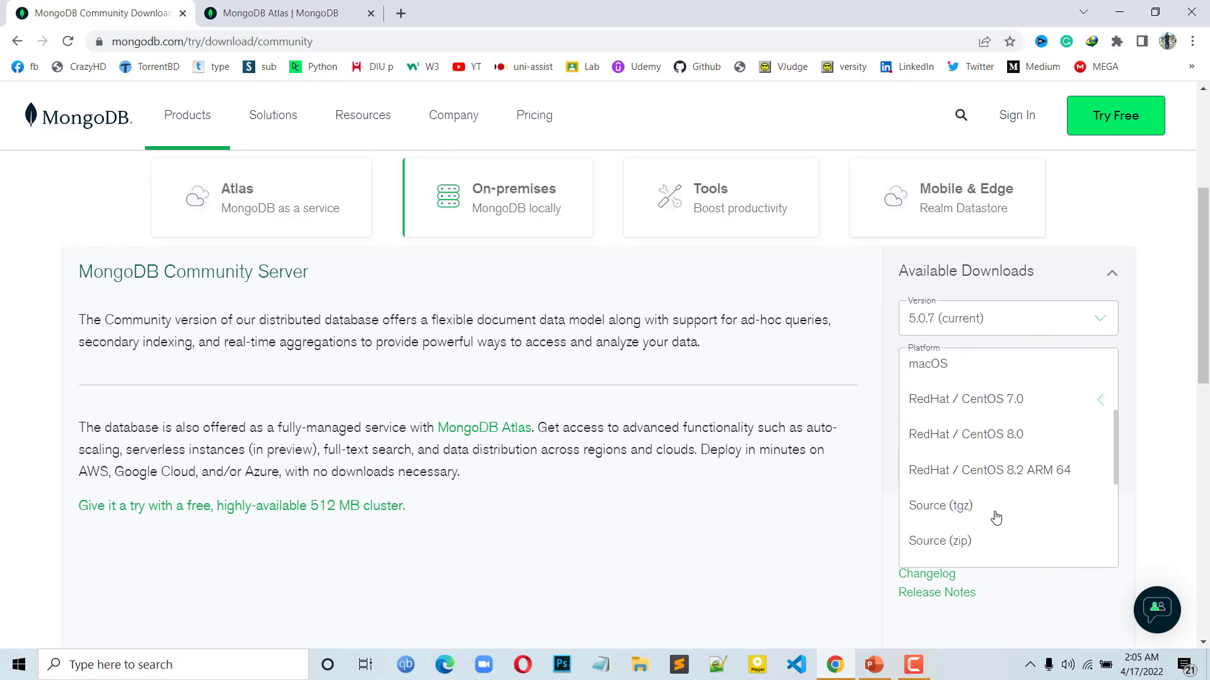
pyautogui.scroll(-5, 994, 514)
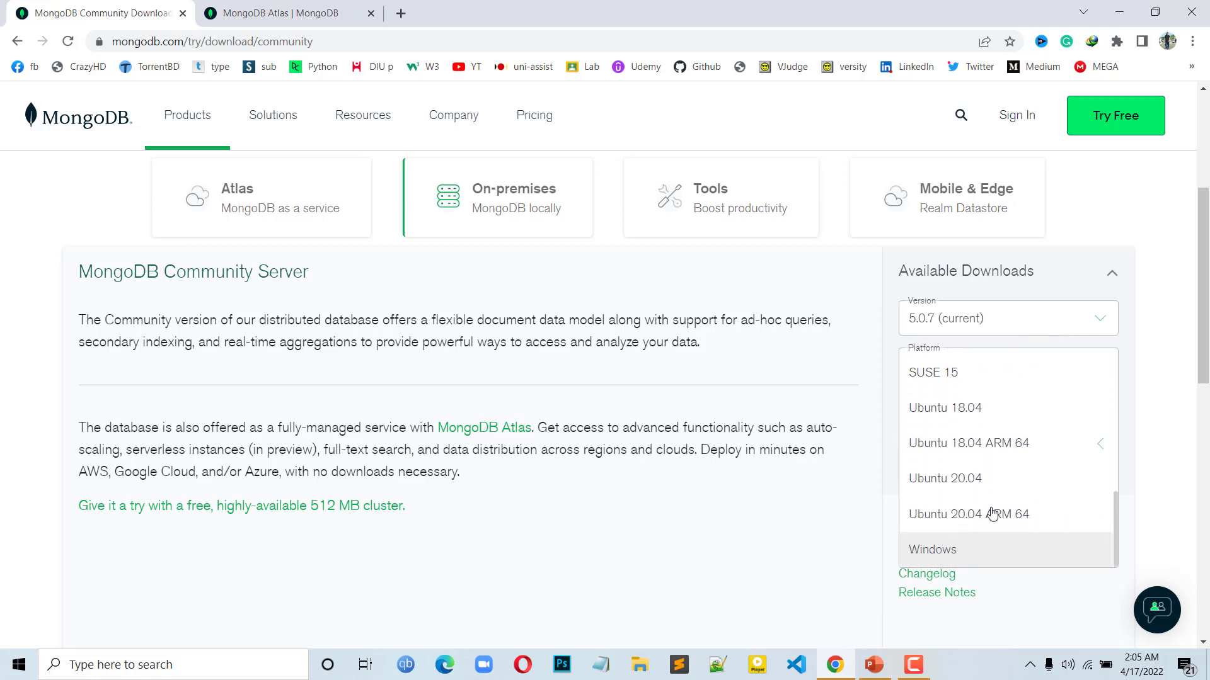
pyautogui.scroll(4, 945, 353)
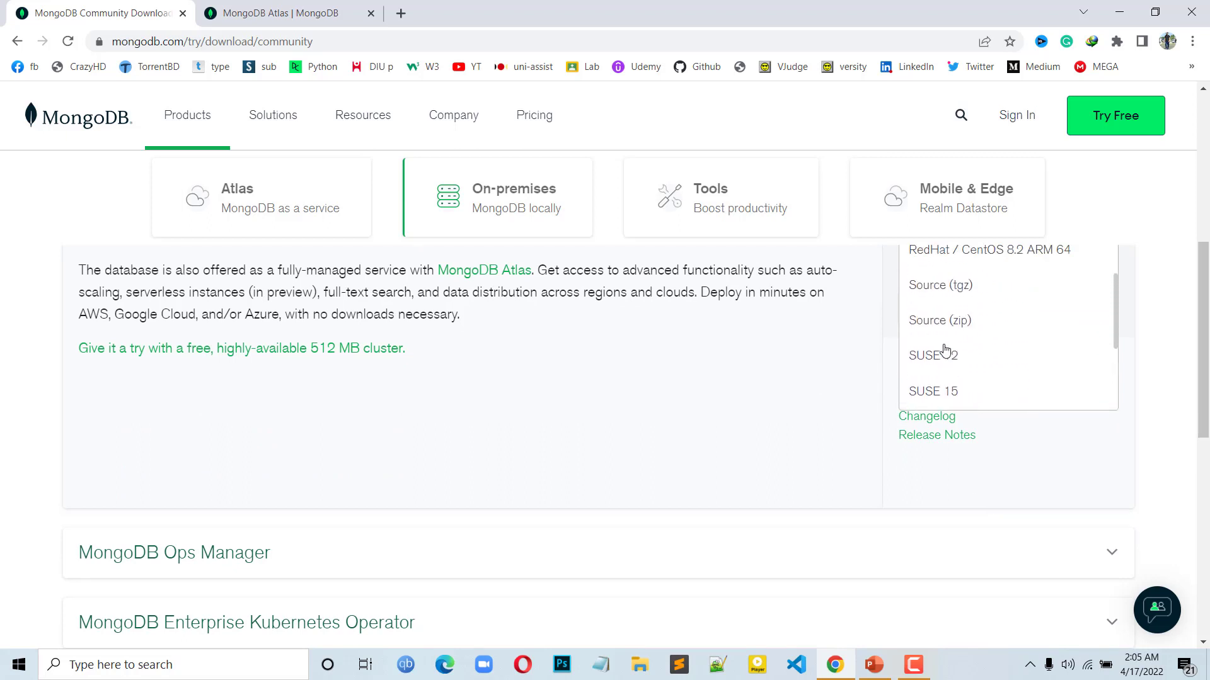
pyautogui.scroll(1, 1144, 362)
pyautogui.click(1164, 379)
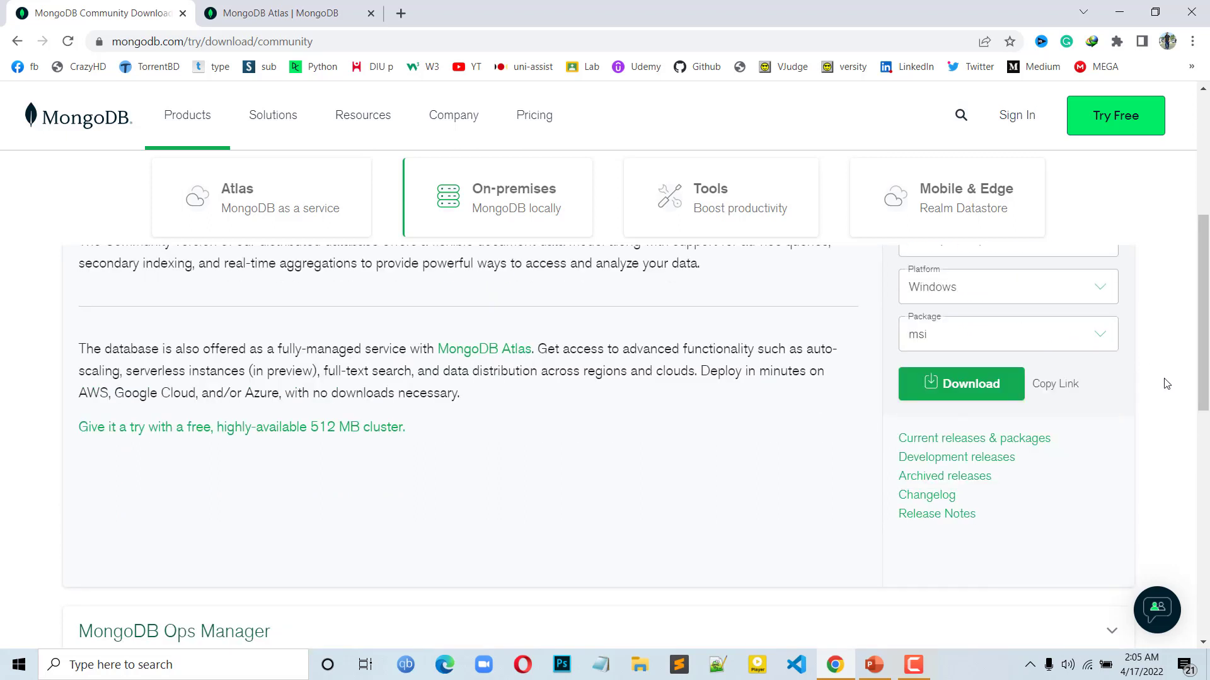
# Choose the msi package for the Windows Community Server 5.0.7, start its download and dismiss the Internet Download Manager warning
pyautogui.scroll(1, 1002, 392)
pyautogui.click(980, 424)
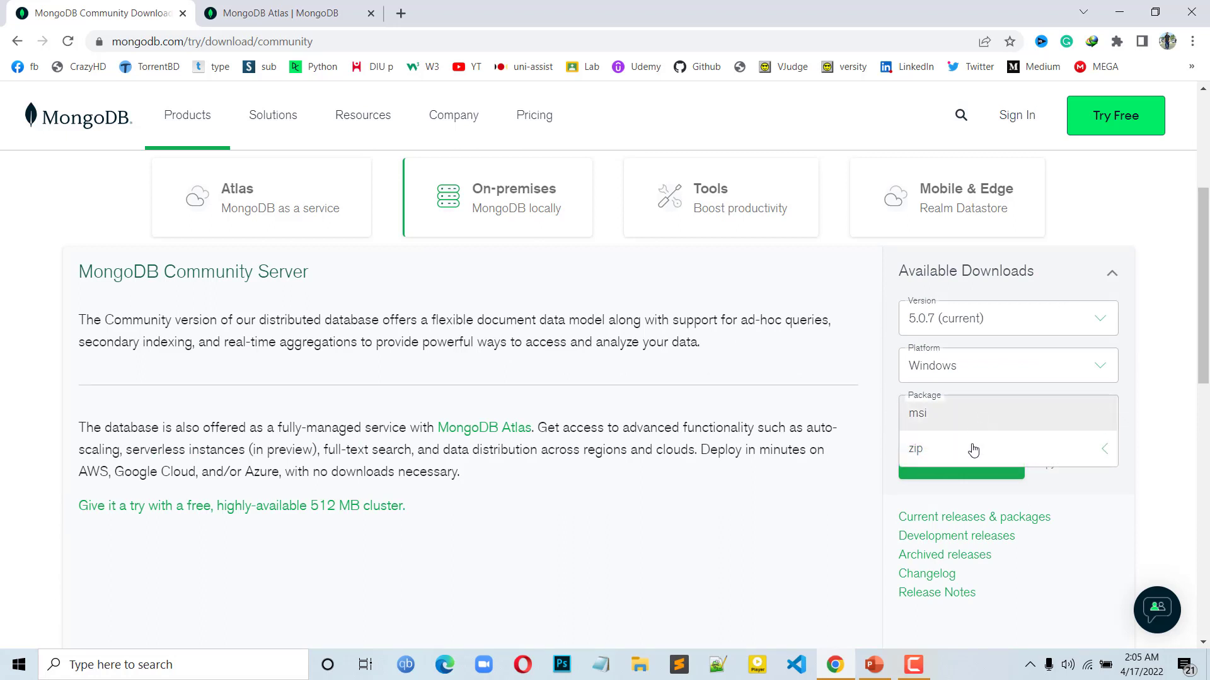
pyautogui.click(925, 419)
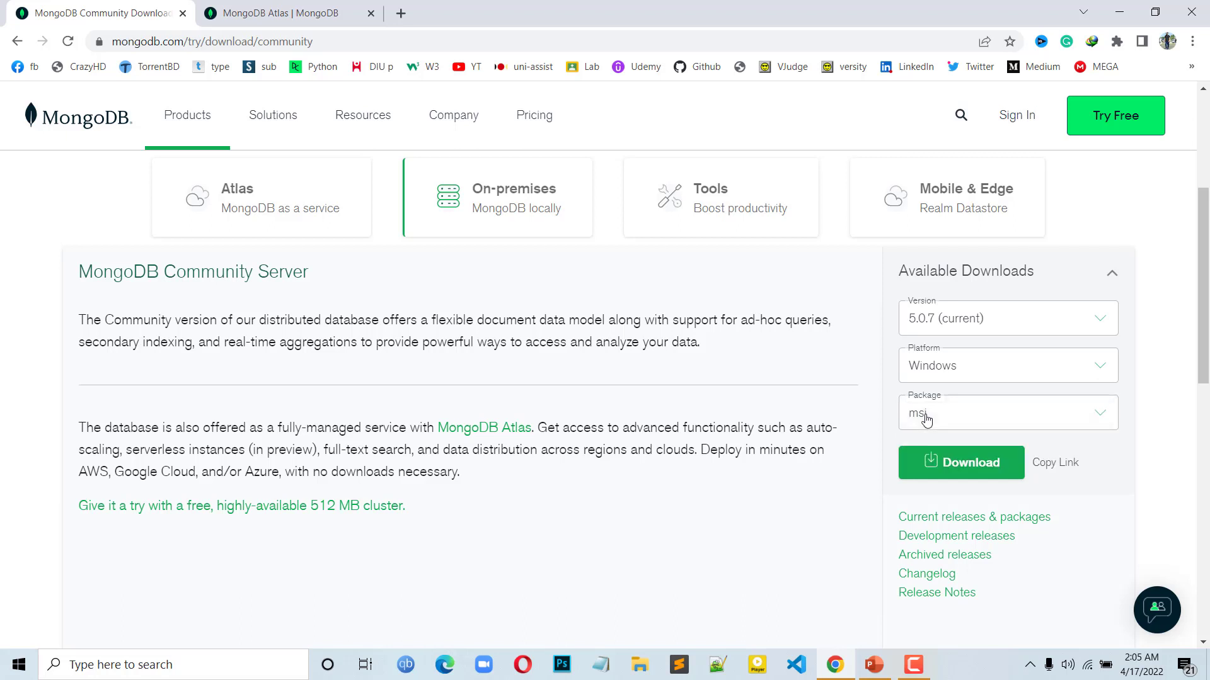
pyautogui.scroll(1, 967, 465)
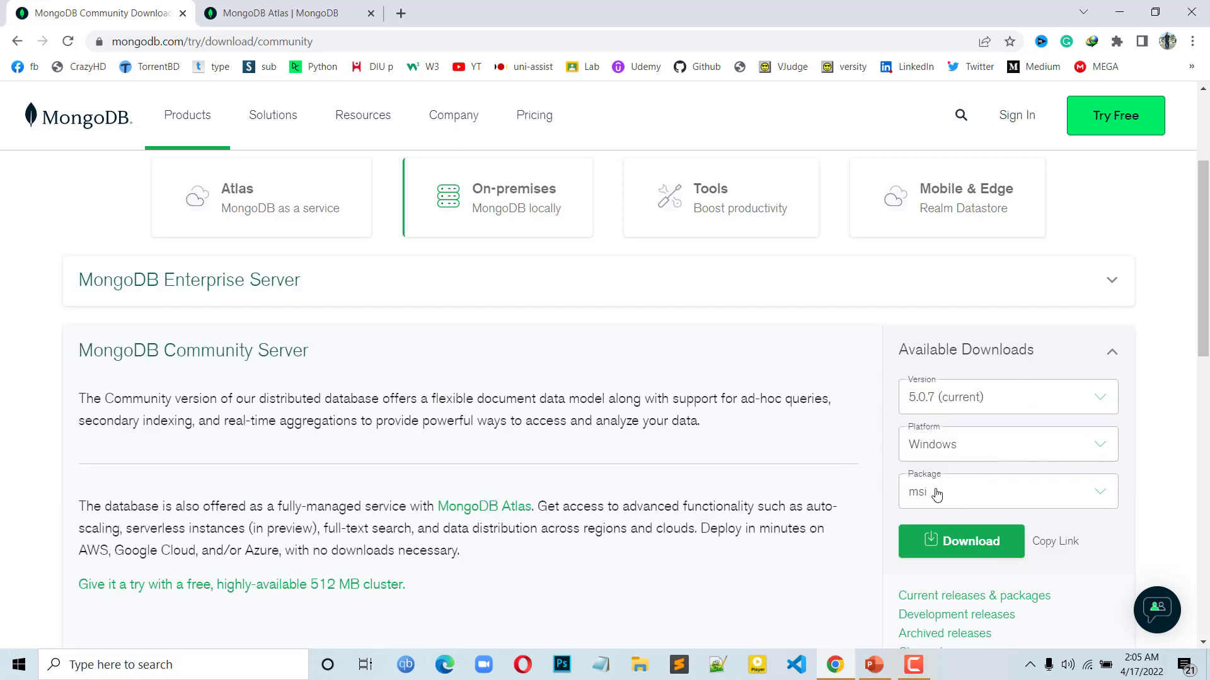
pyautogui.click(966, 549)
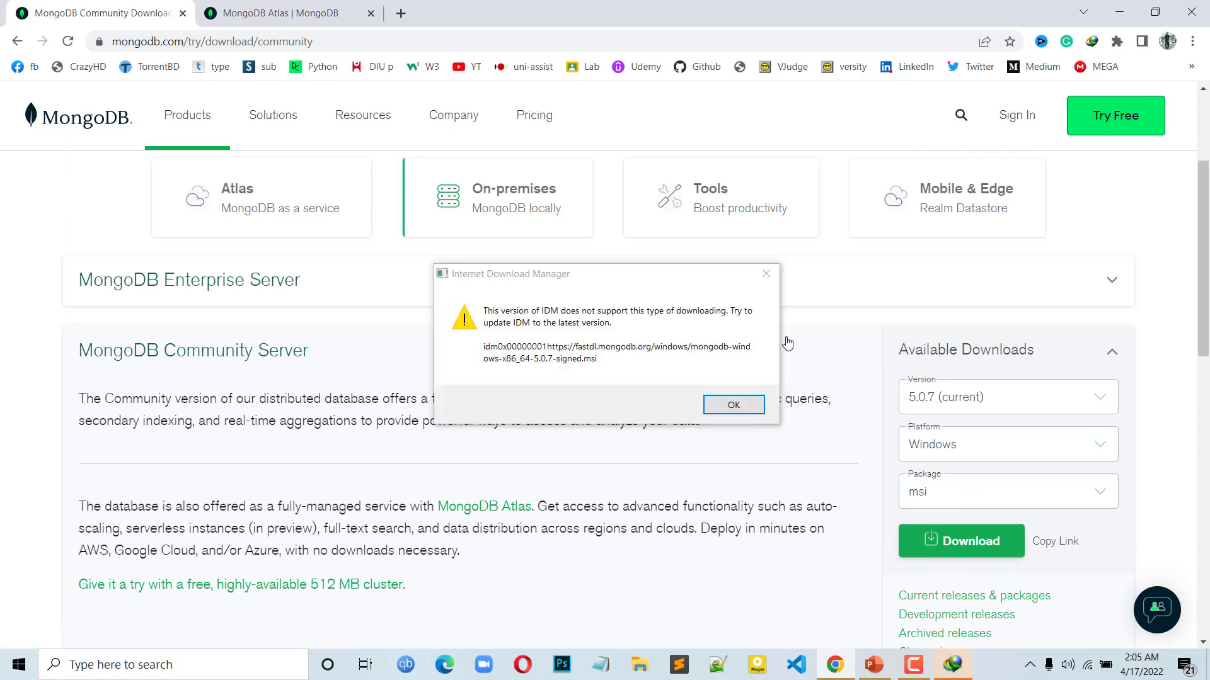
pyautogui.click(766, 273)
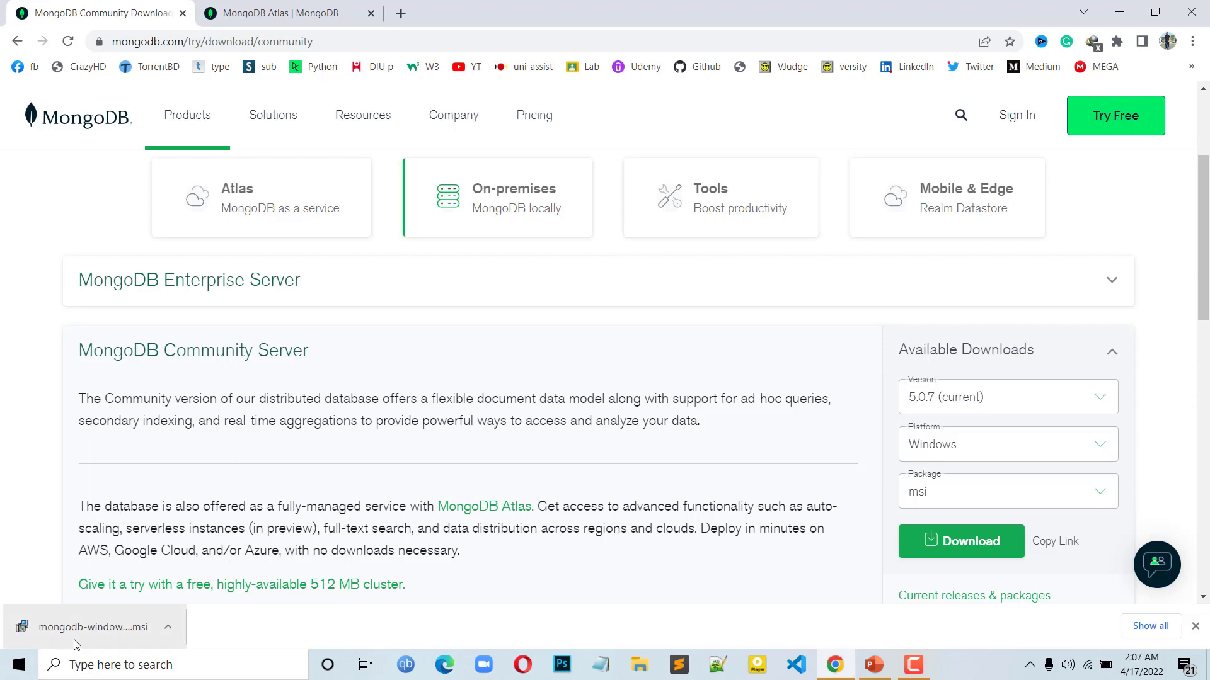
# Show the downloaded MongoDB 5.0.7 msi file in its folder and launch the installer
pyautogui.click(168, 637)
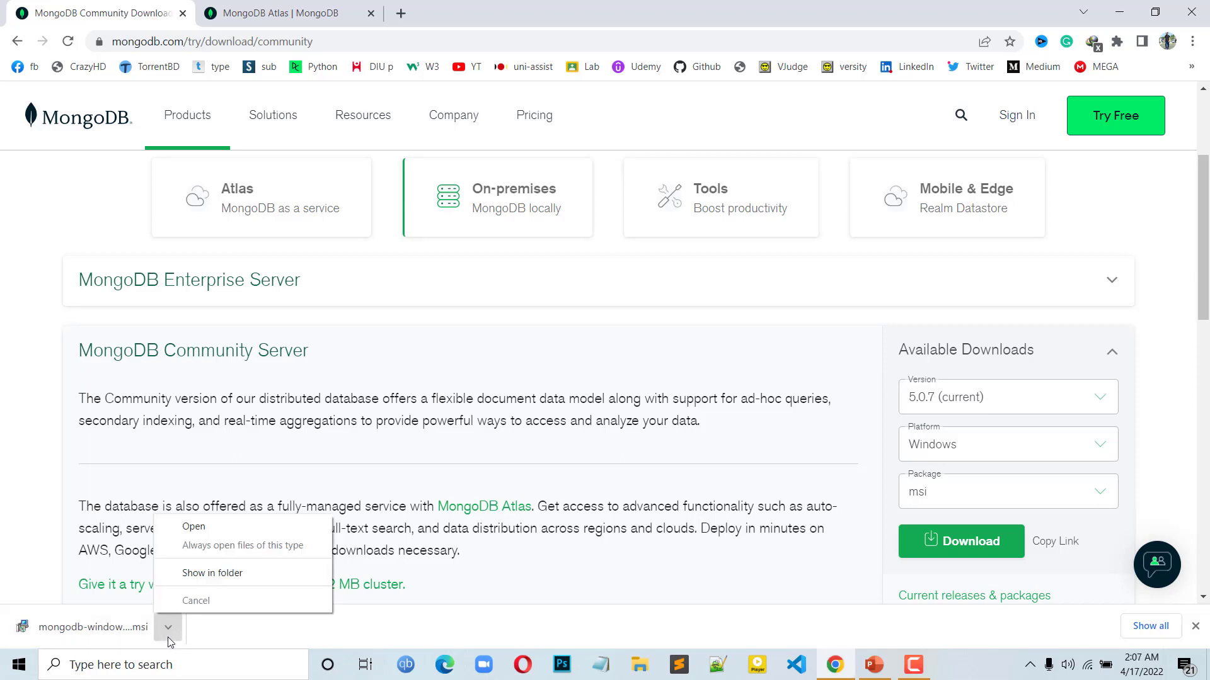
pyautogui.click(214, 581)
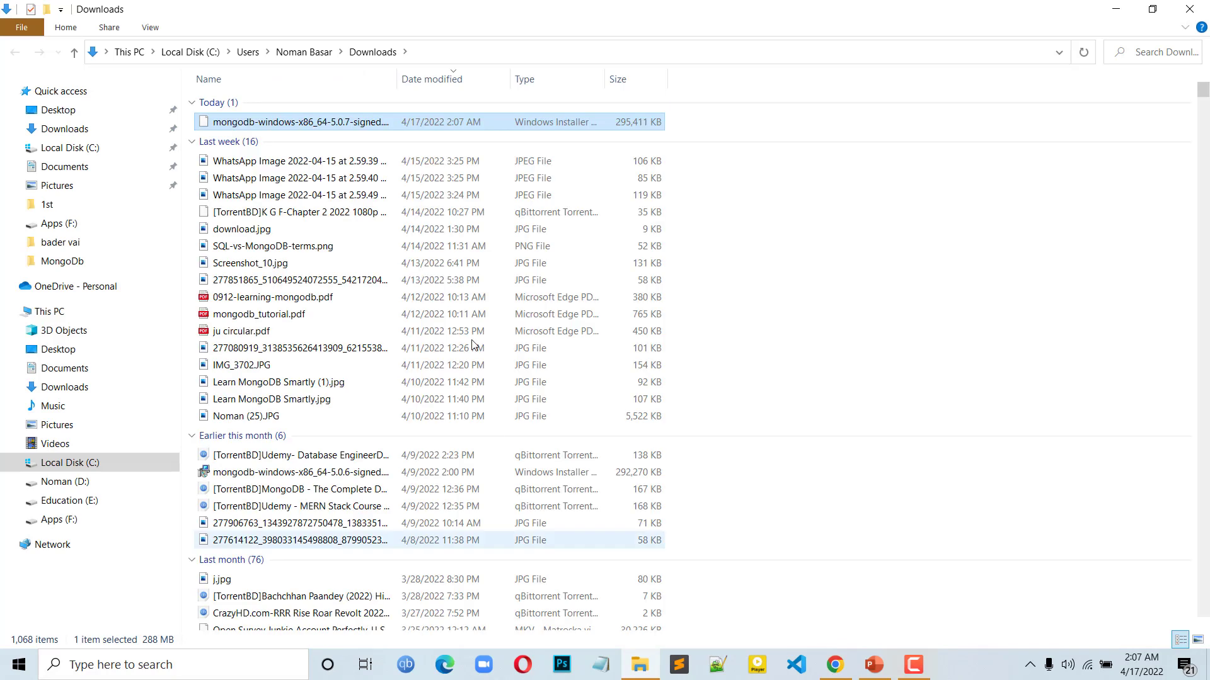
pyautogui.doubleClick(258, 129)
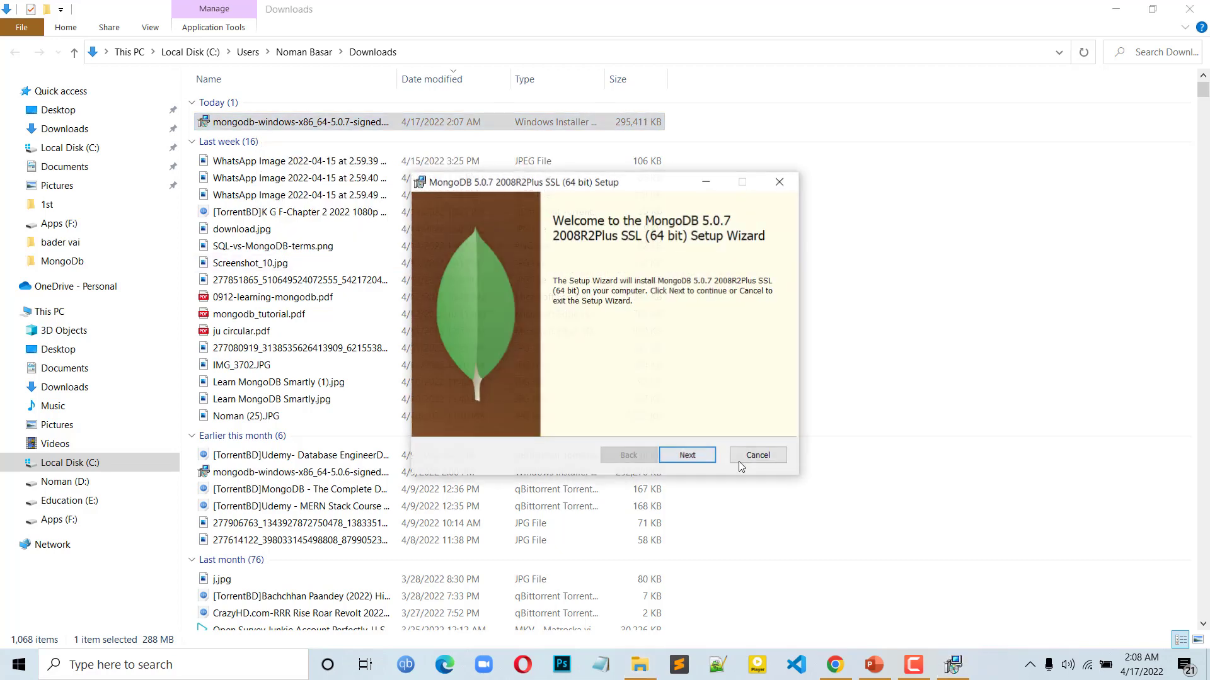
# Accept the license agreement in the MongoDB setup wizard and choose the Complete setup type
pyautogui.click(687, 456)
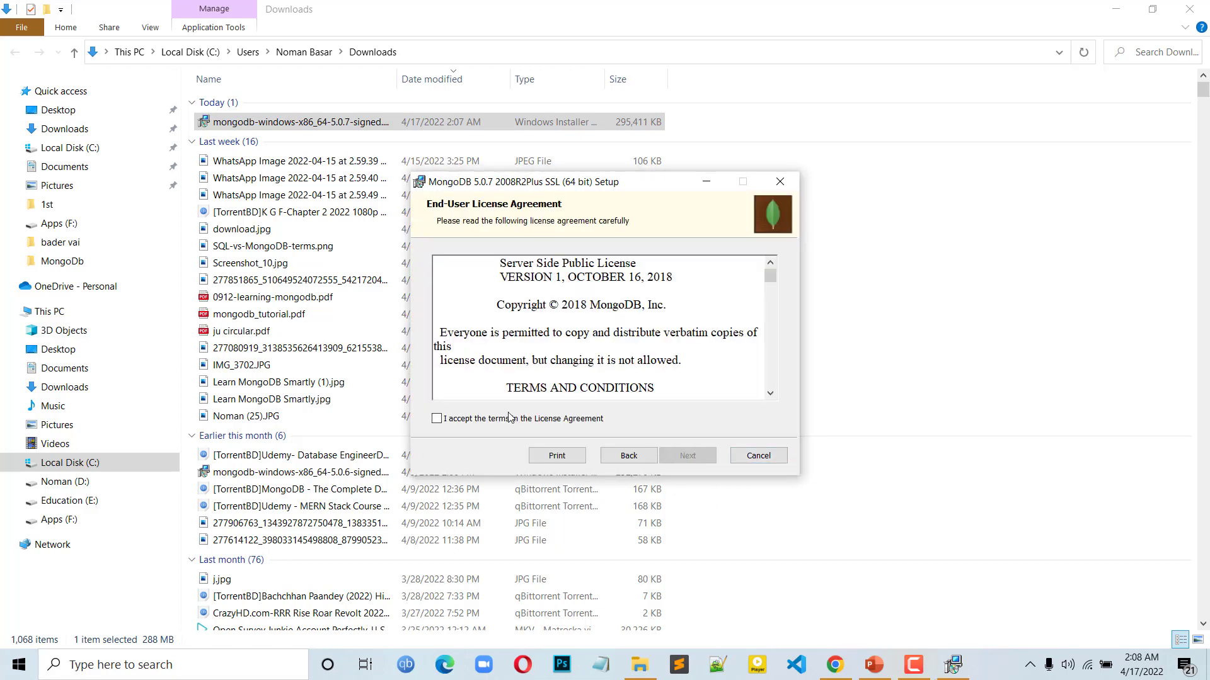
pyautogui.click(437, 419)
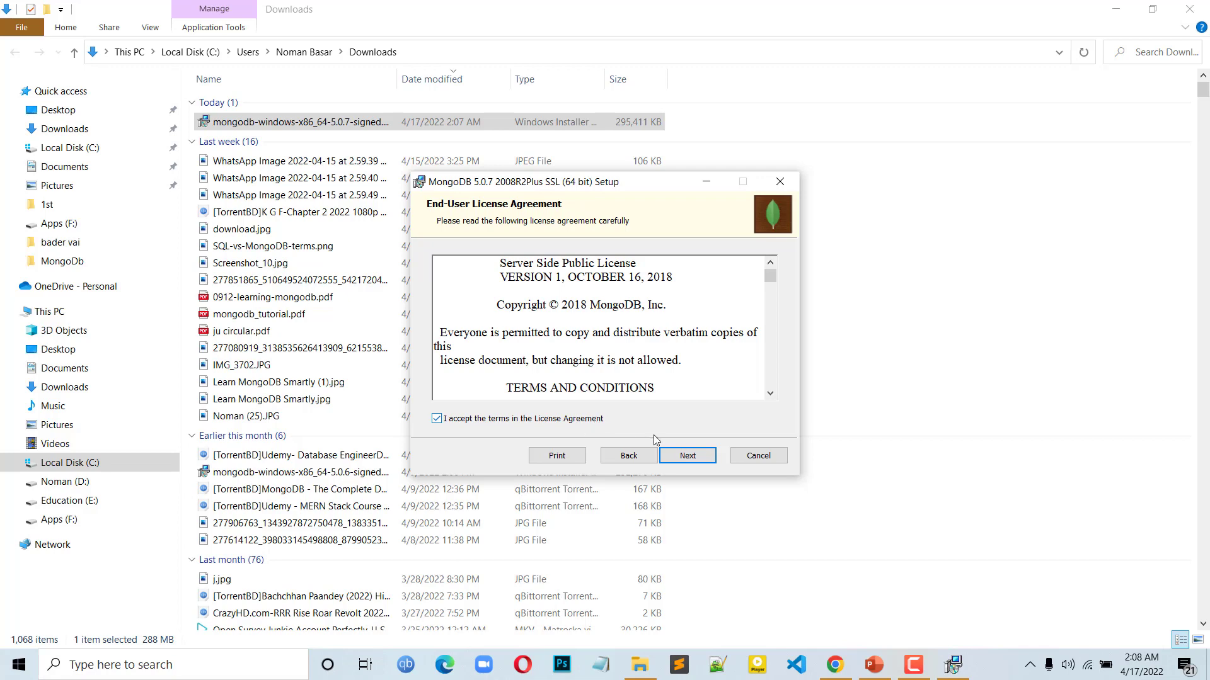
pyautogui.click(687, 457)
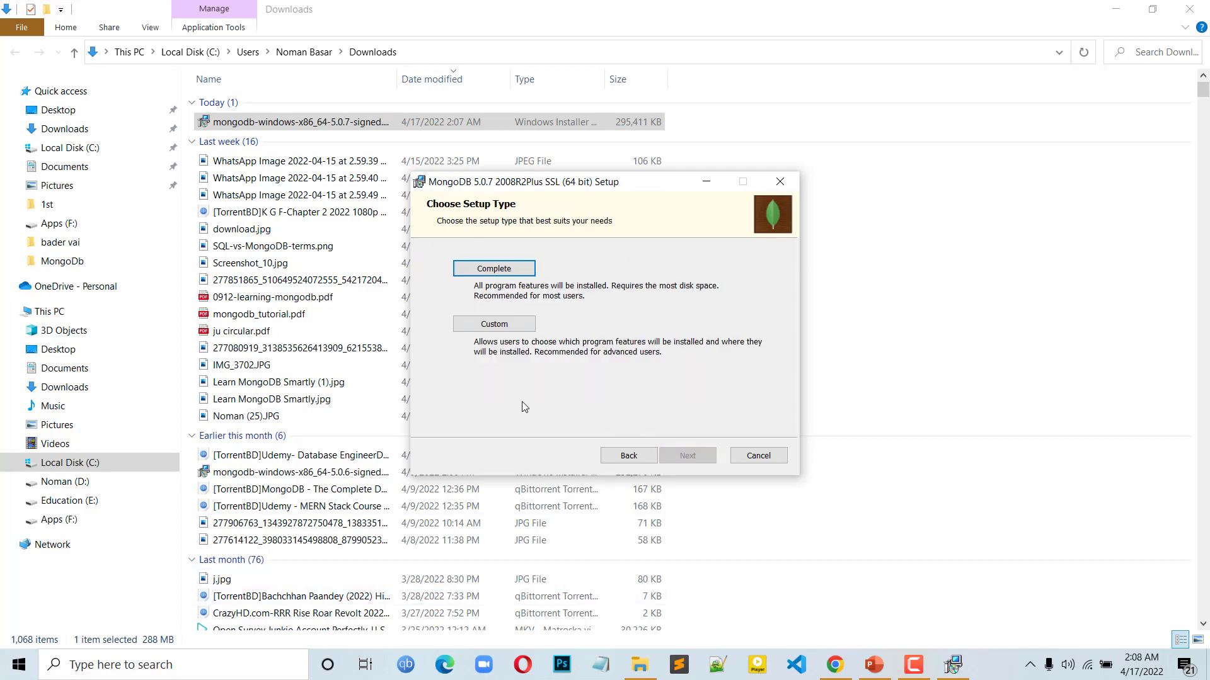
pyautogui.click(506, 275)
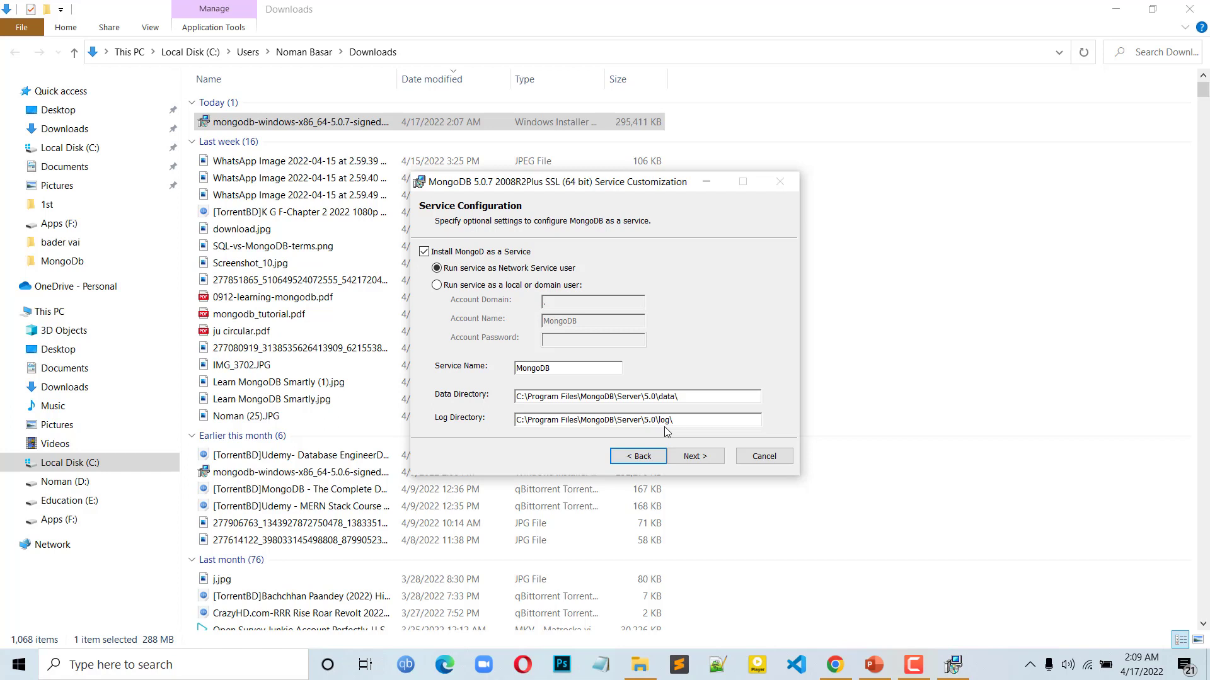
# Keep the default service configuration and the MongoDB Compass option, install MongoDB and finish the setup wizard
pyautogui.click(708, 459)
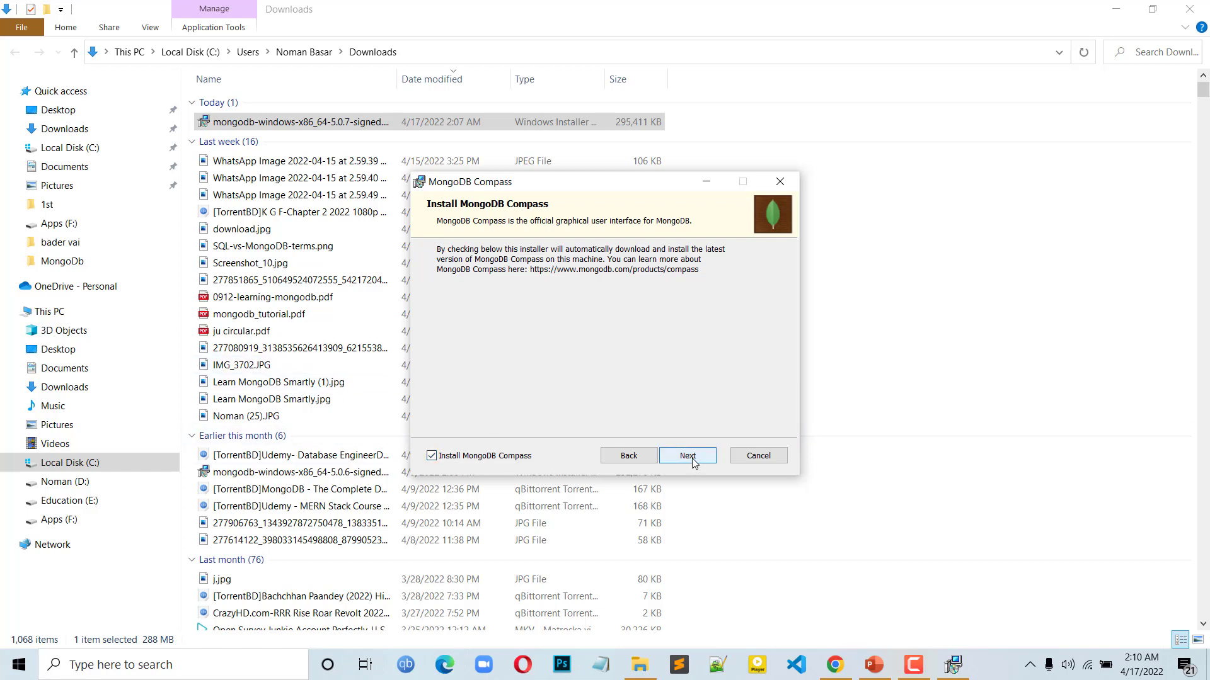
pyautogui.click(688, 457)
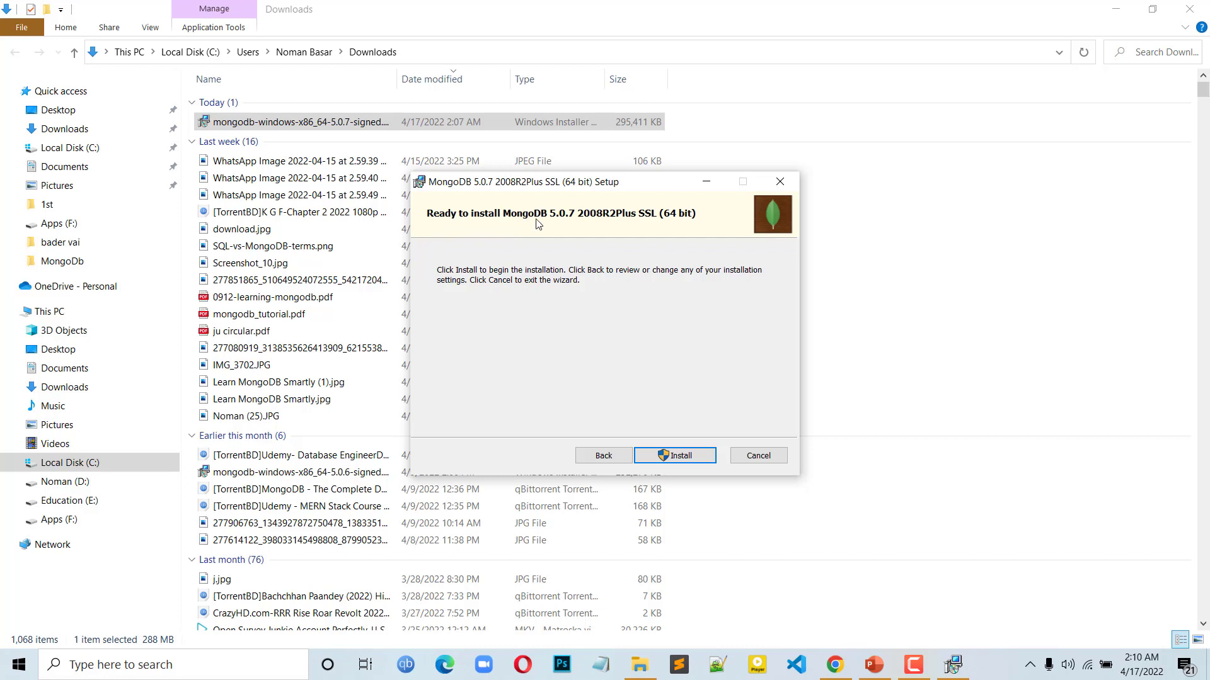
pyautogui.click(695, 456)
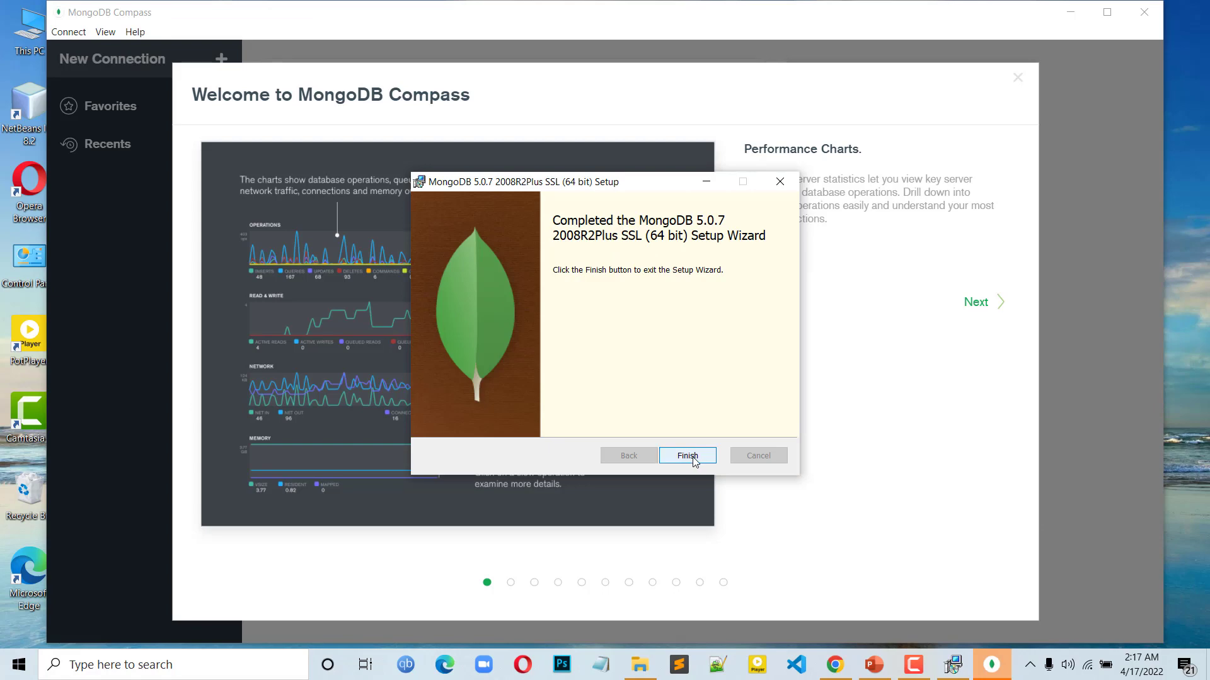
pyautogui.click(689, 456)
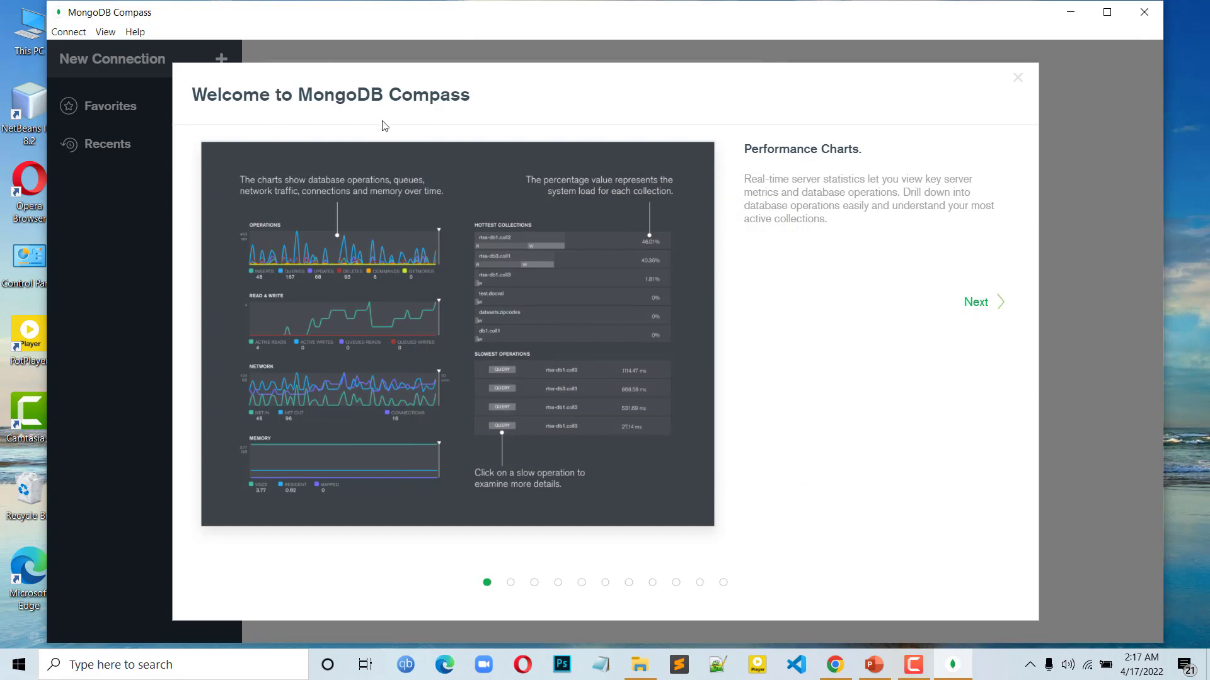
# Go through the Compass welcome tour to the end and start using Compass with the default privacy settings
pyautogui.click(976, 302)
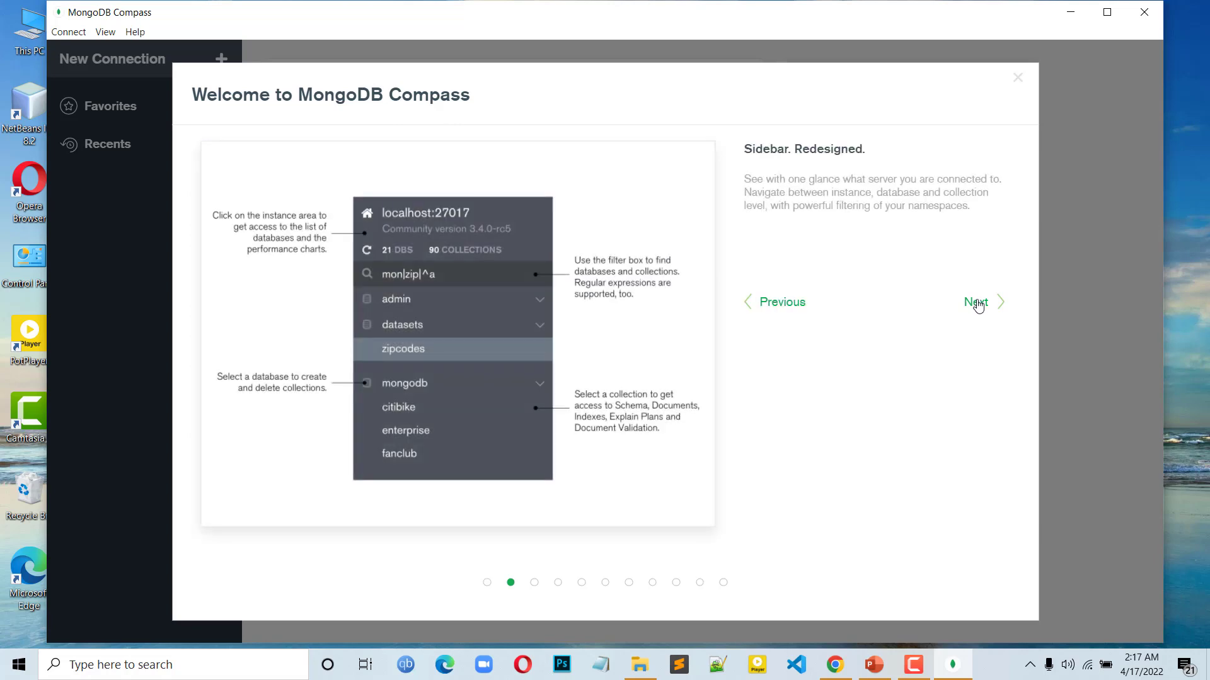
pyautogui.click(976, 302)
pyautogui.click(975, 302)
pyautogui.click(976, 302)
pyautogui.click(976, 302)
pyautogui.click(976, 302)
pyautogui.click(976, 302)
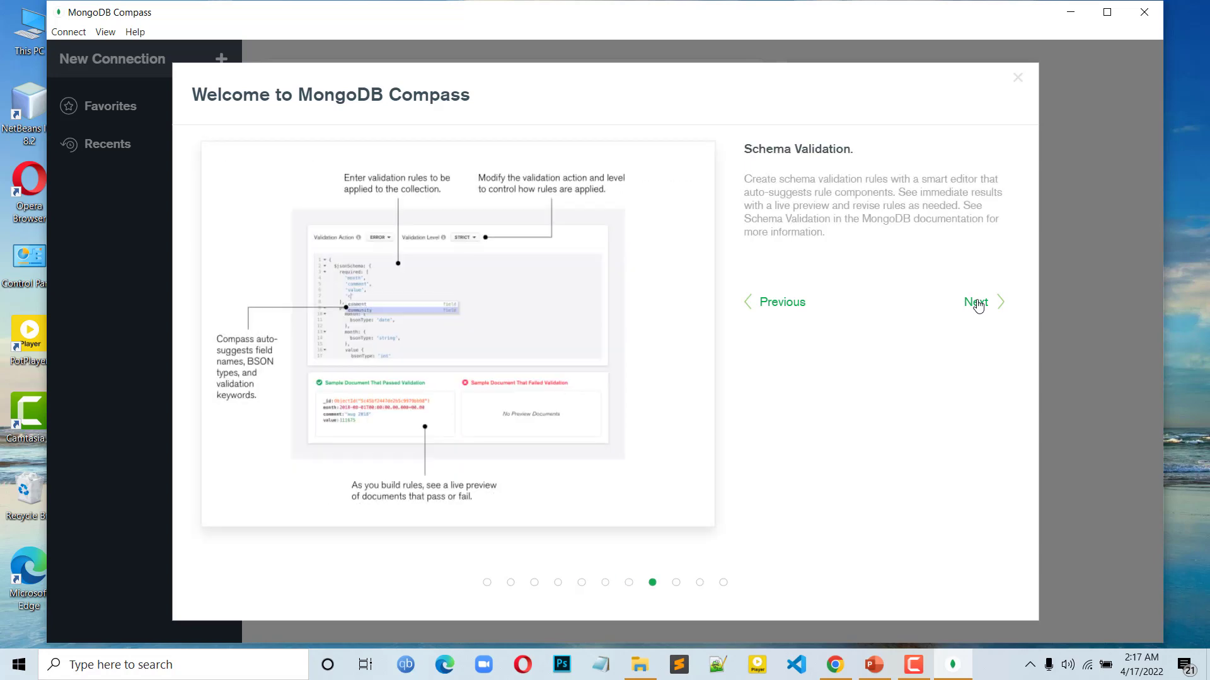
pyautogui.click(976, 302)
pyautogui.click(976, 302)
pyautogui.click(975, 302)
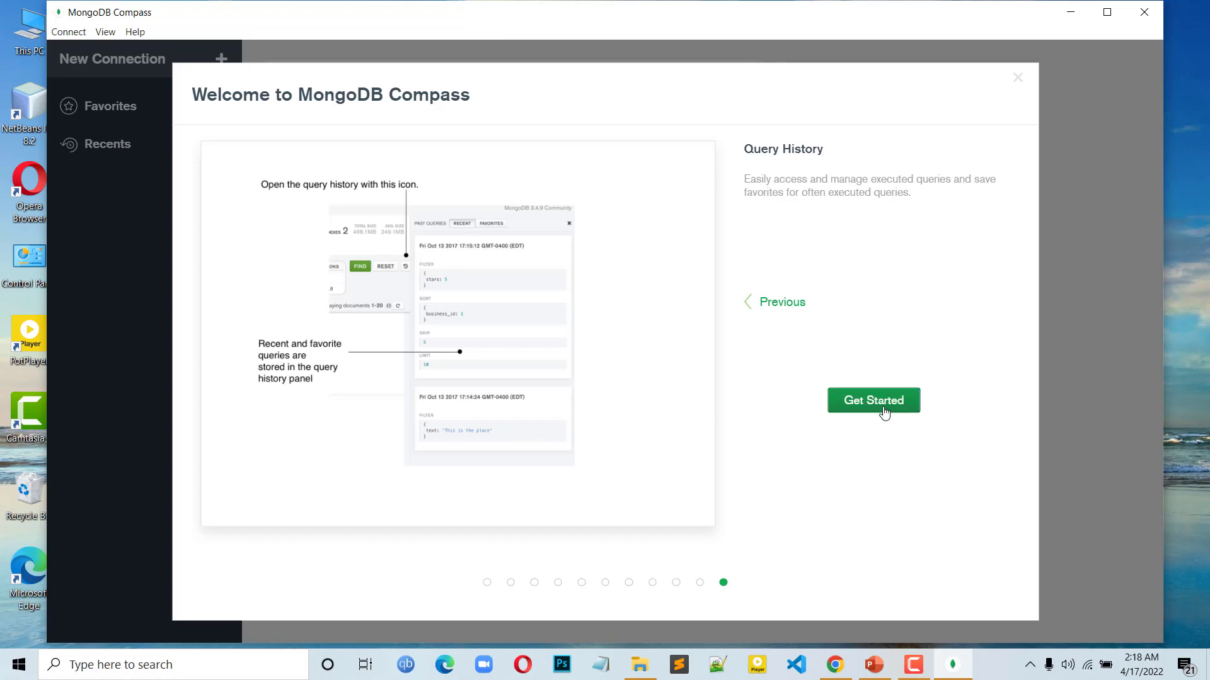
pyautogui.click(874, 401)
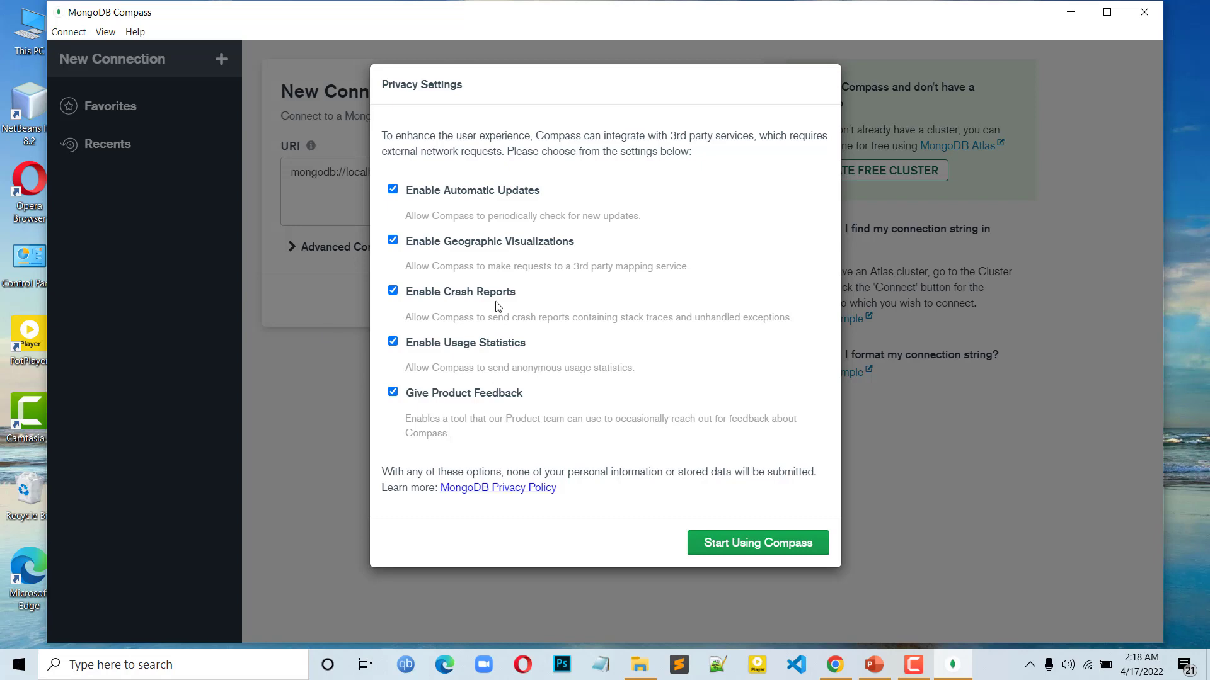
pyautogui.click(741, 546)
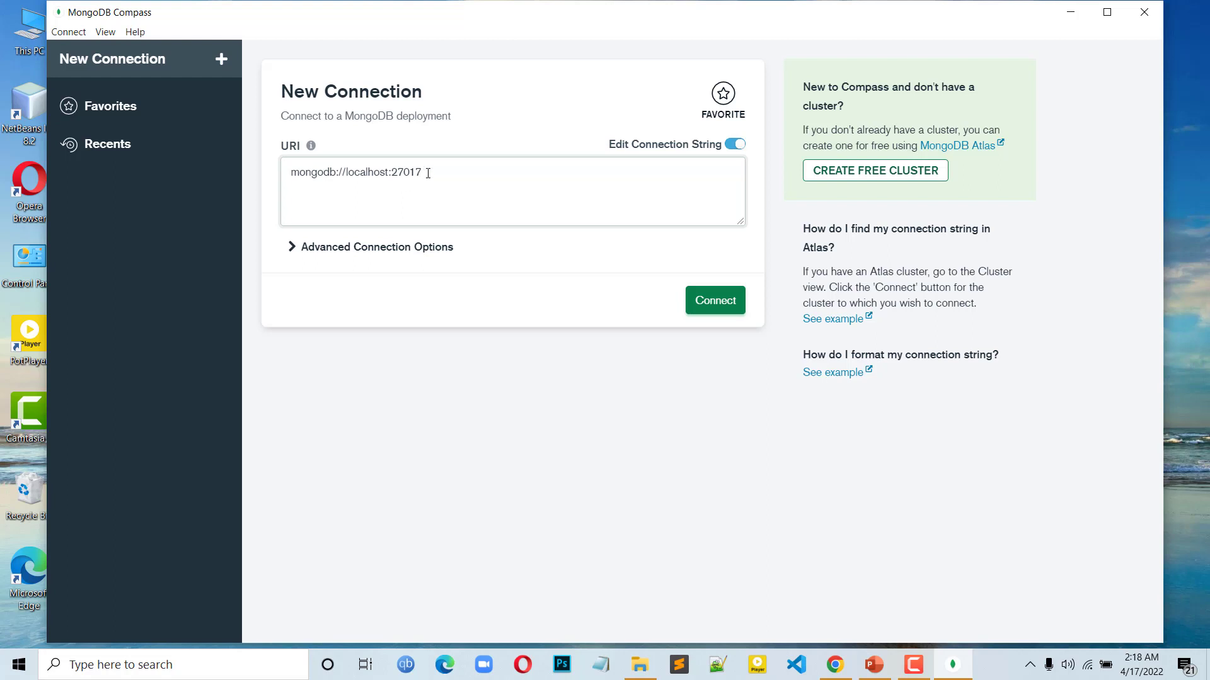
# Highlight the port number 27017 in the new connection's URI
pyautogui.click(428, 173)
pyautogui.moveTo(421, 173); pyautogui.dragTo(390, 173)
pyautogui.click(396, 197)
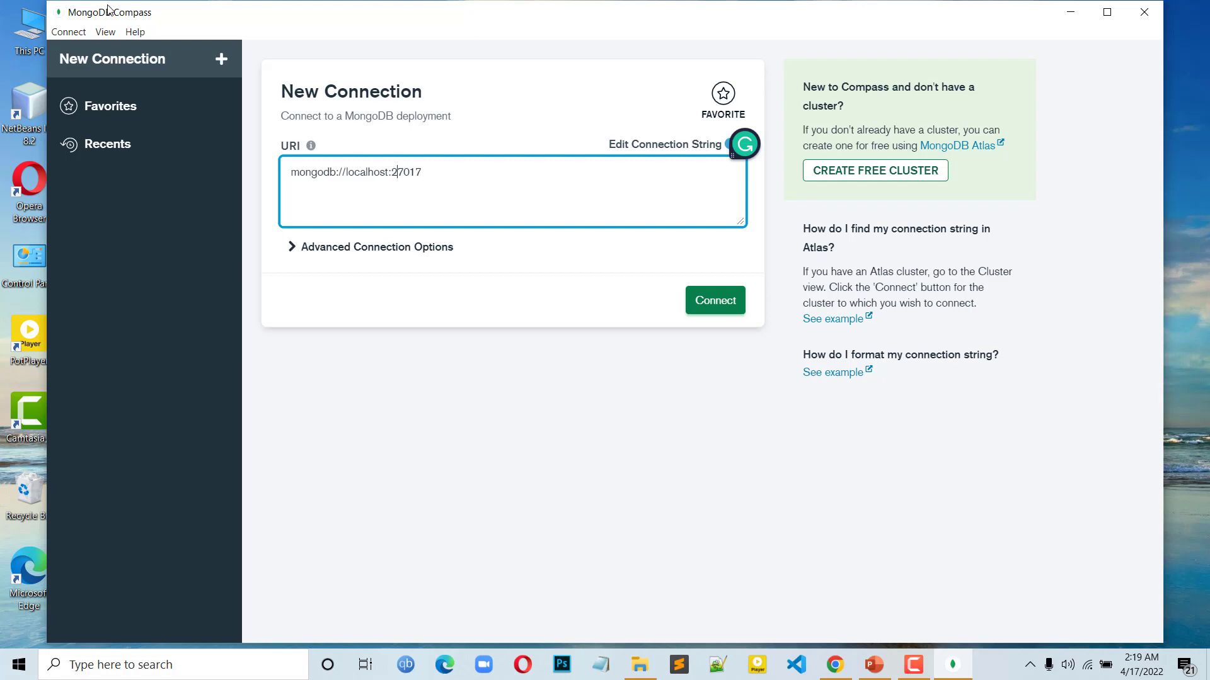
# Close MongoDB Compass and open the Windows Command Prompt by searching for cmd
pyautogui.click(1141, 10)
pyautogui.click(117, 669)
pyautogui.write('c')
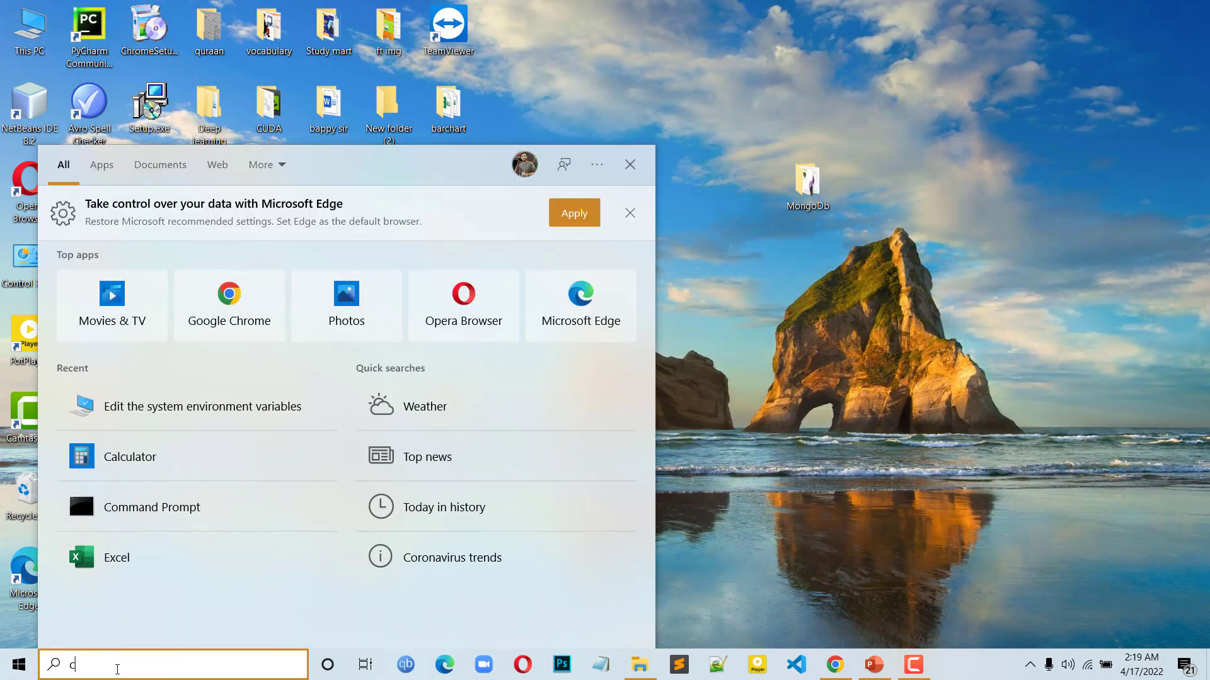
pyautogui.write('md')
pyautogui.press('Return')
# Try to start the MongoDB shell with the command mongo, and close the Command Prompt
pyautogui.write('mongo')
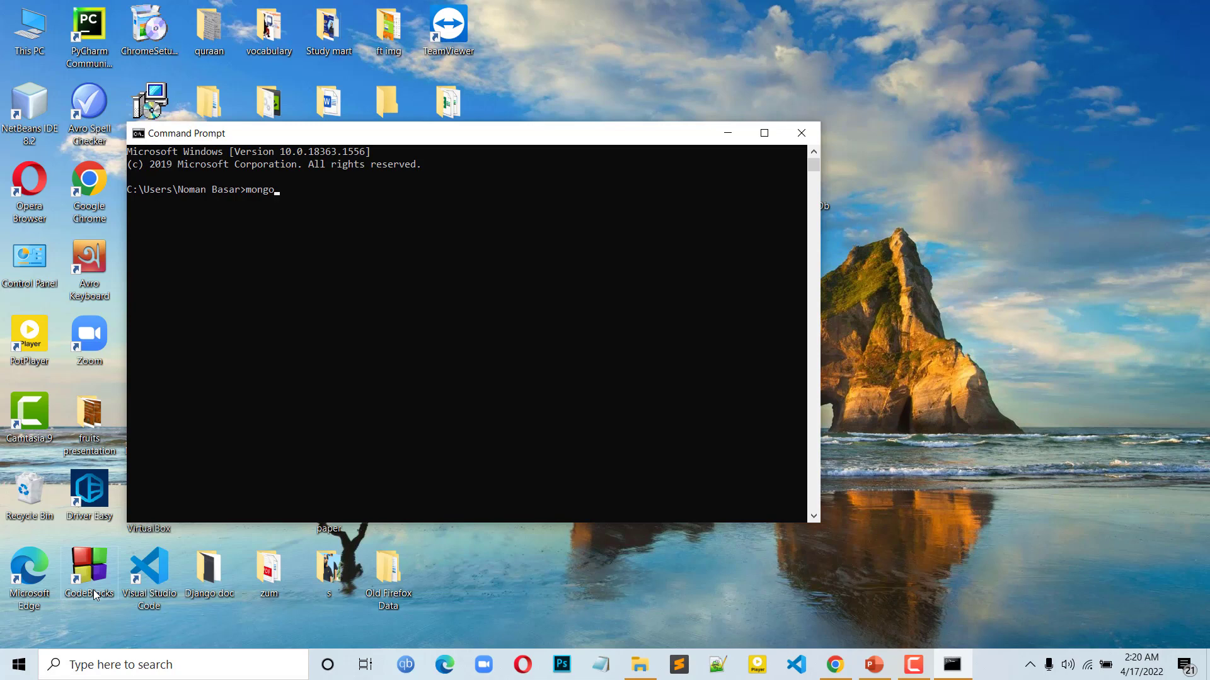
pyautogui.press('Return')
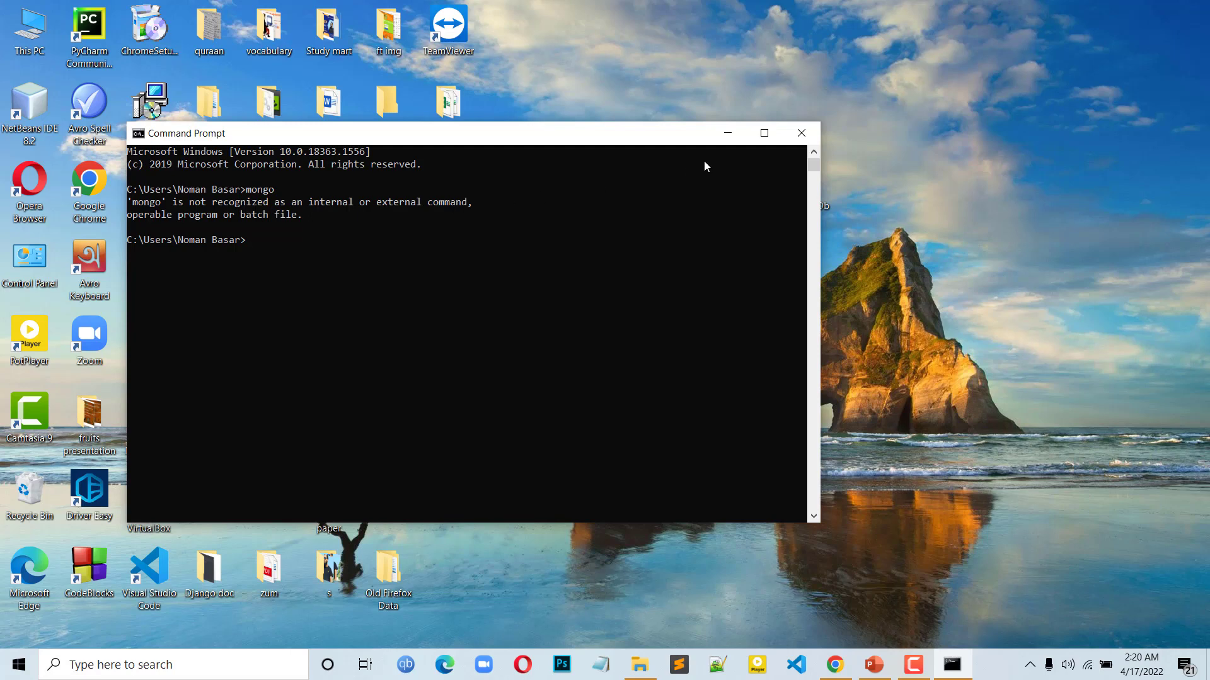
pyautogui.click(797, 131)
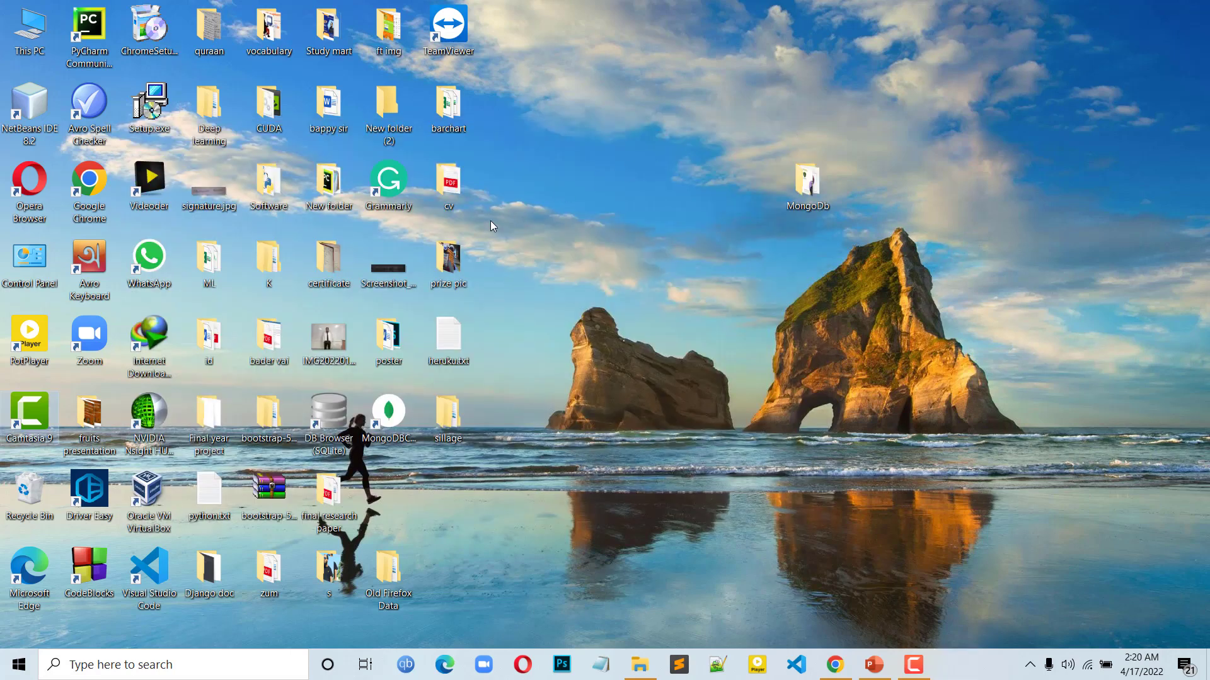
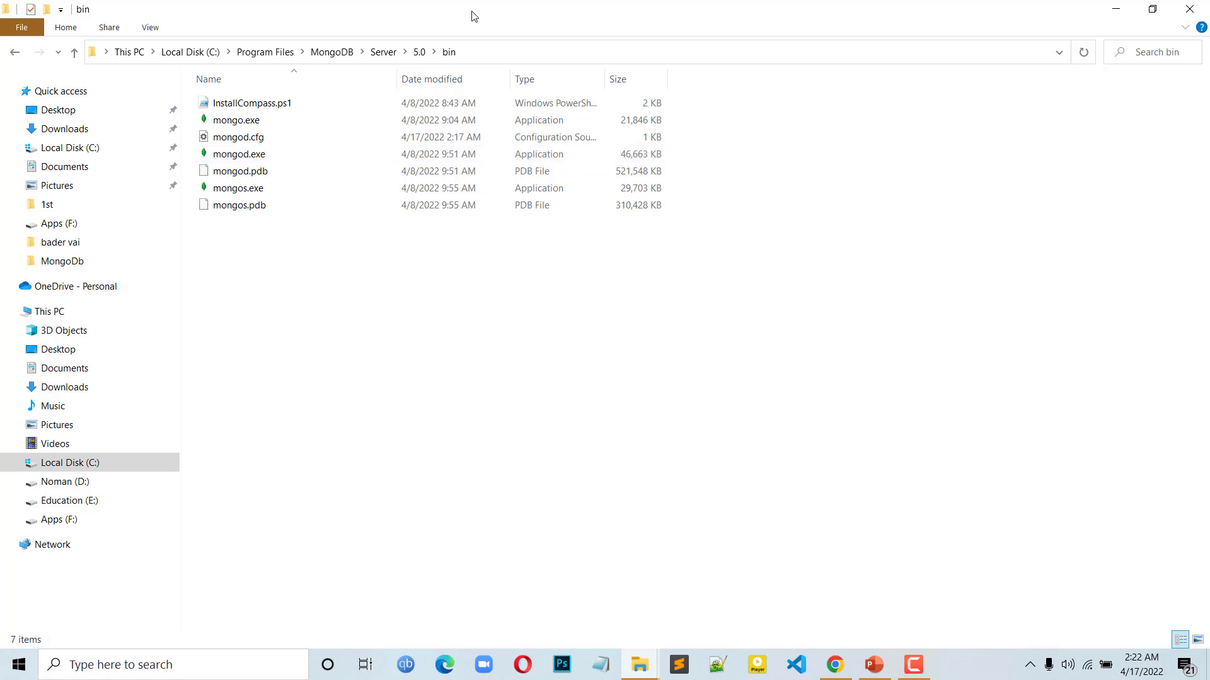
# Copy the path of the MongoDB Server 5.0 bin folder and open the Windows Environment Variables settings by searching for env
pyautogui.click(486, 52)
pyautogui.hotkey('ctrl', 'c')
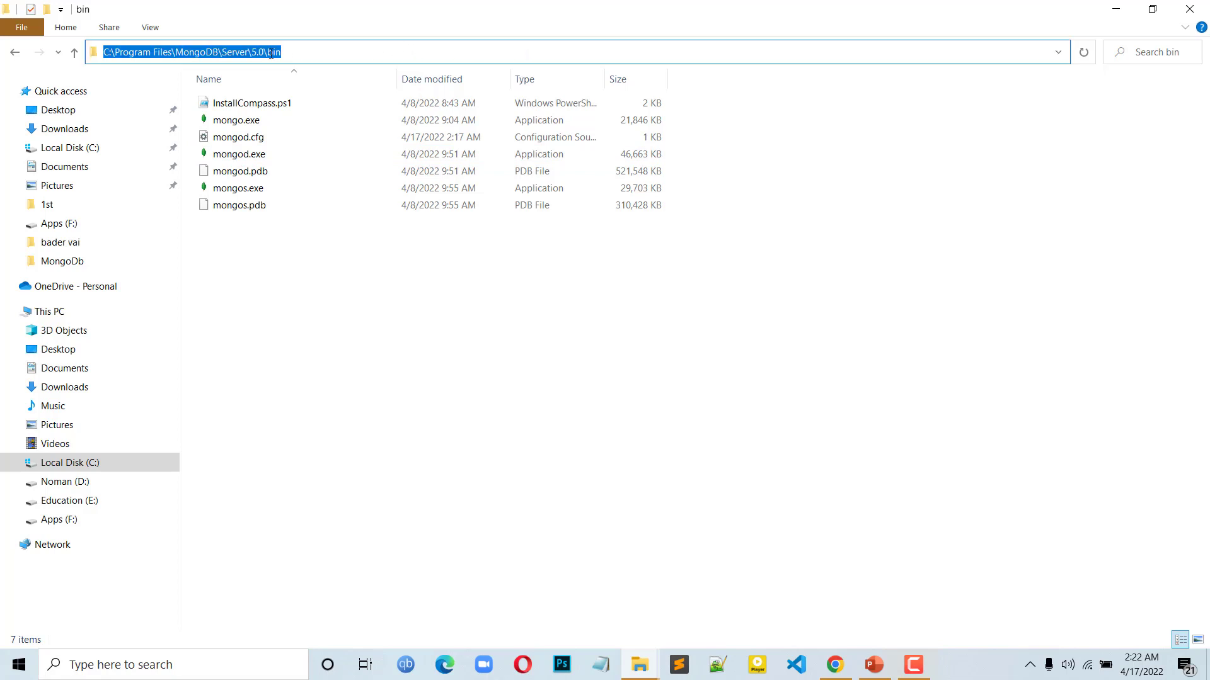
pyautogui.click(123, 664)
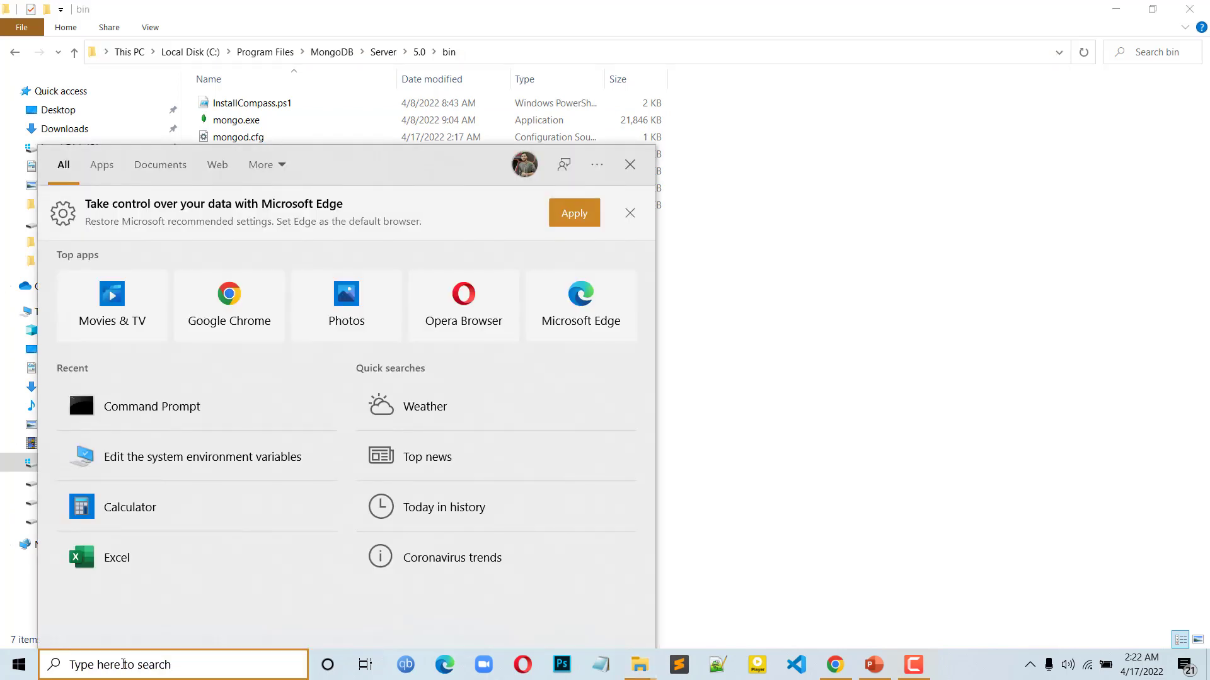
pyautogui.write('env')
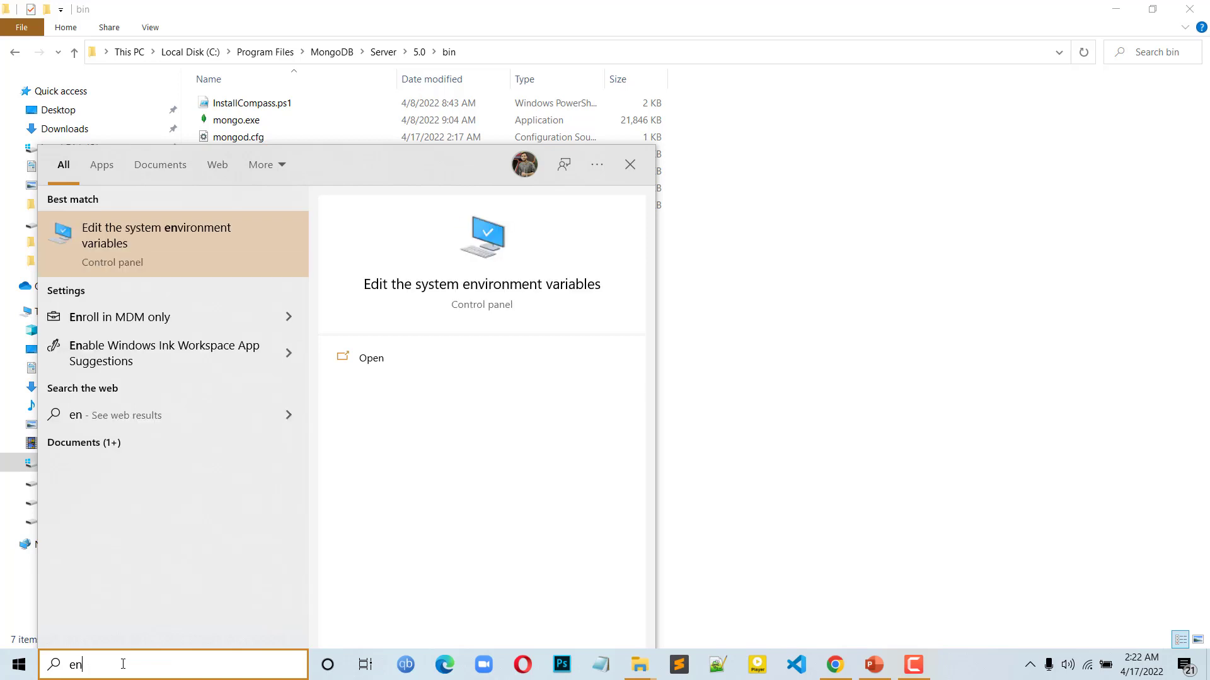
pyautogui.click(138, 252)
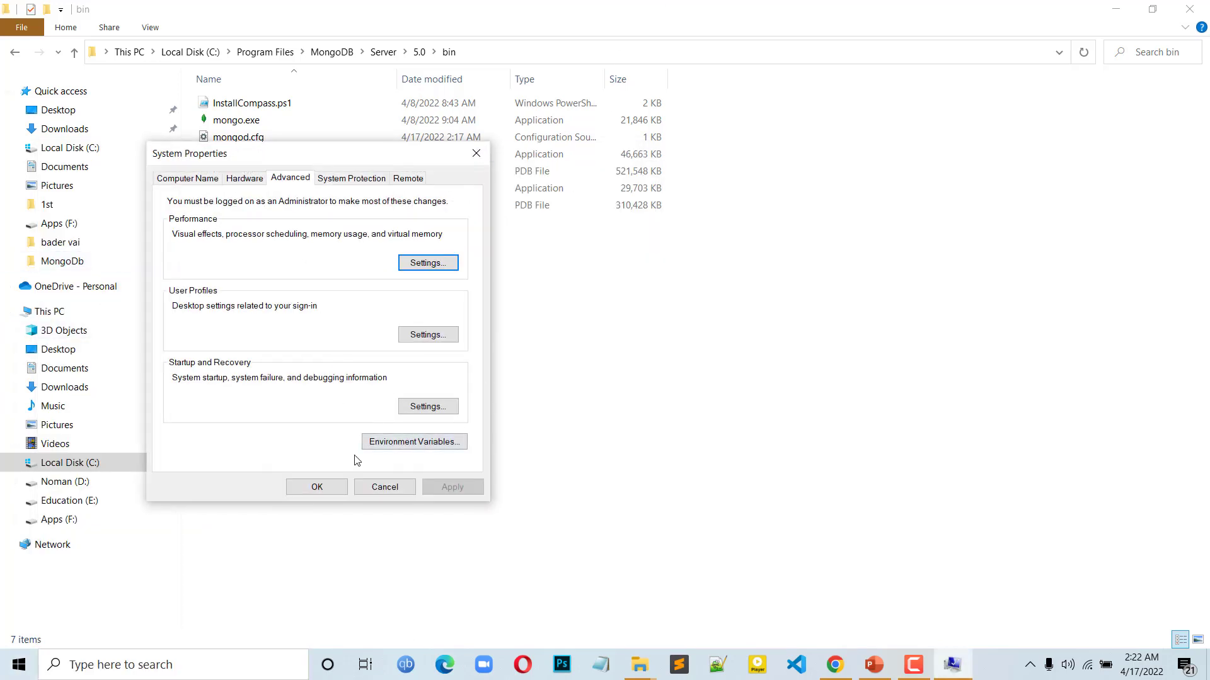
pyautogui.click(408, 443)
# Add C:\Program Files\MongoDB\Server\5.0\bin as a new entry to the user Path variable and confirm all open dialogs
pyautogui.click(416, 196)
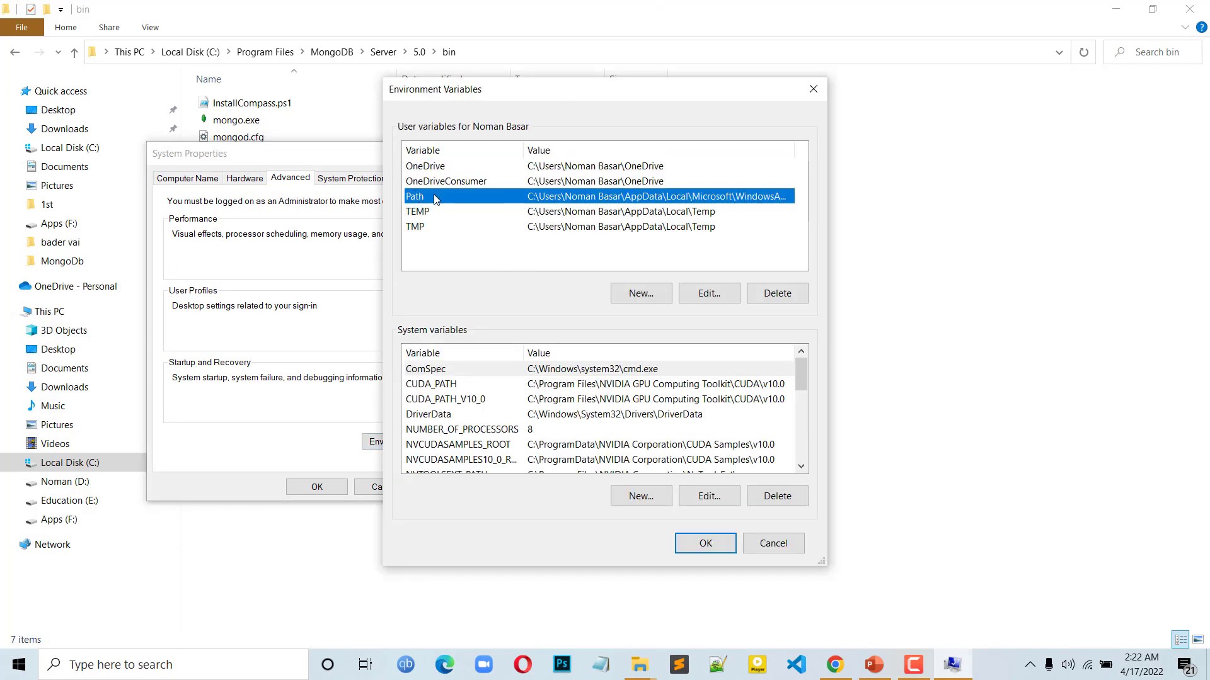
pyautogui.click(714, 293)
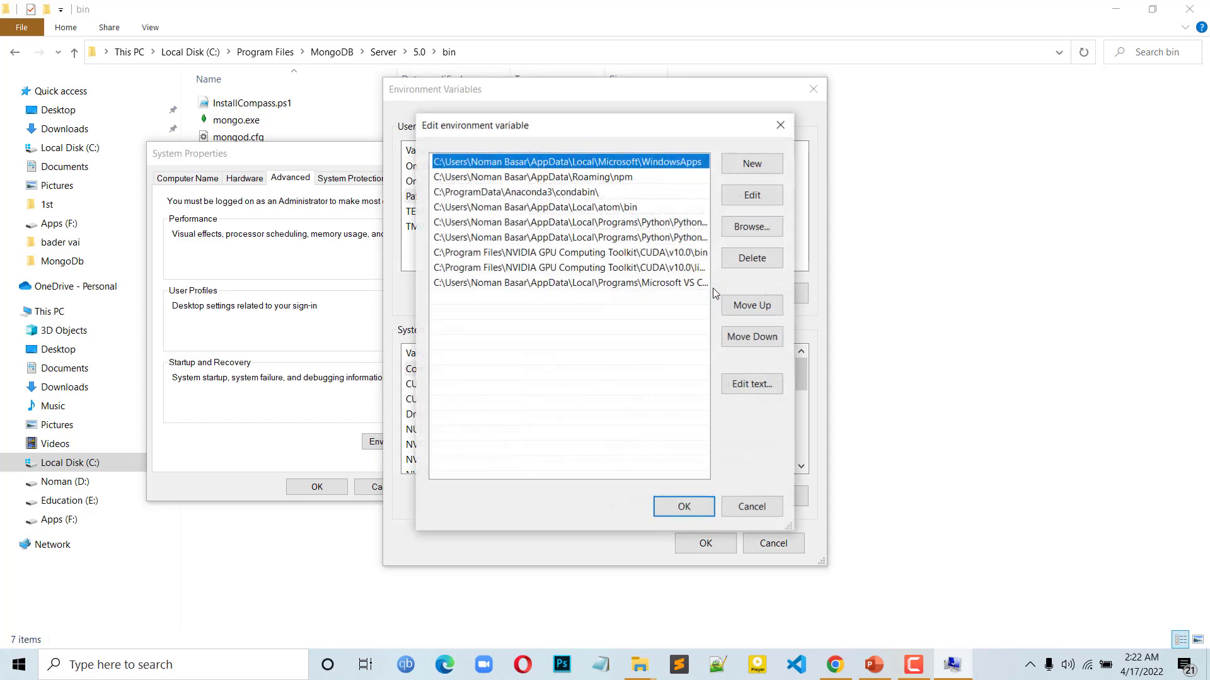
pyautogui.click(772, 165)
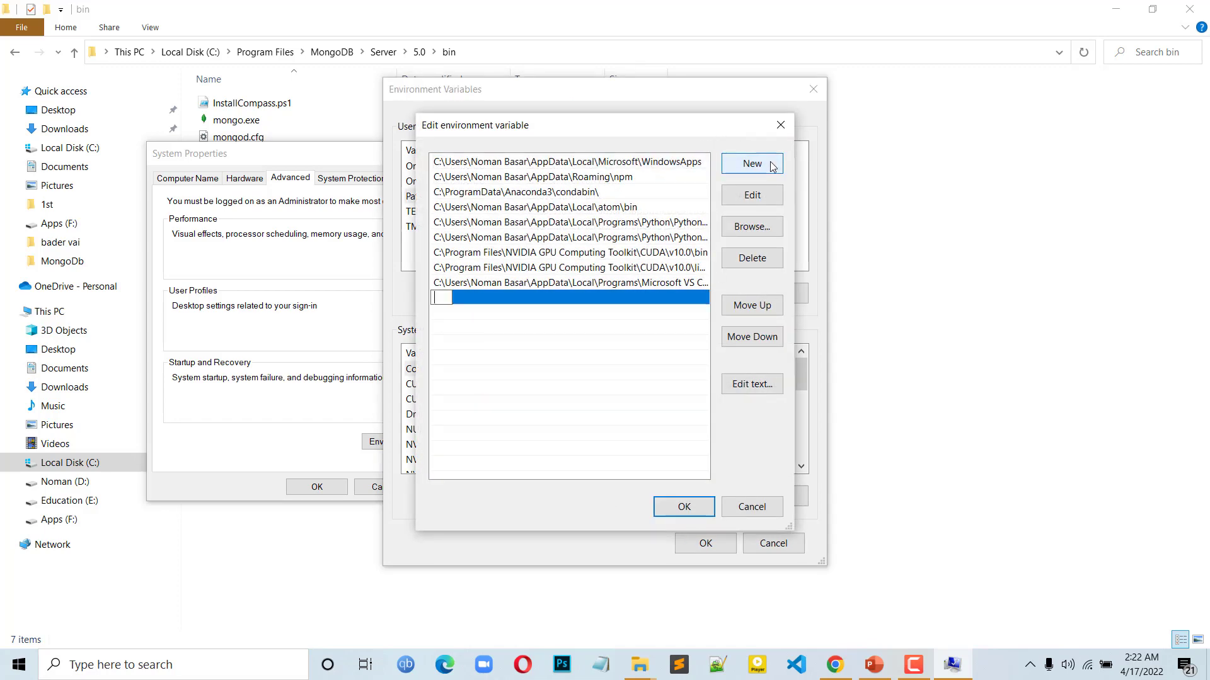
pyautogui.hotkey('ctrl', 'v')
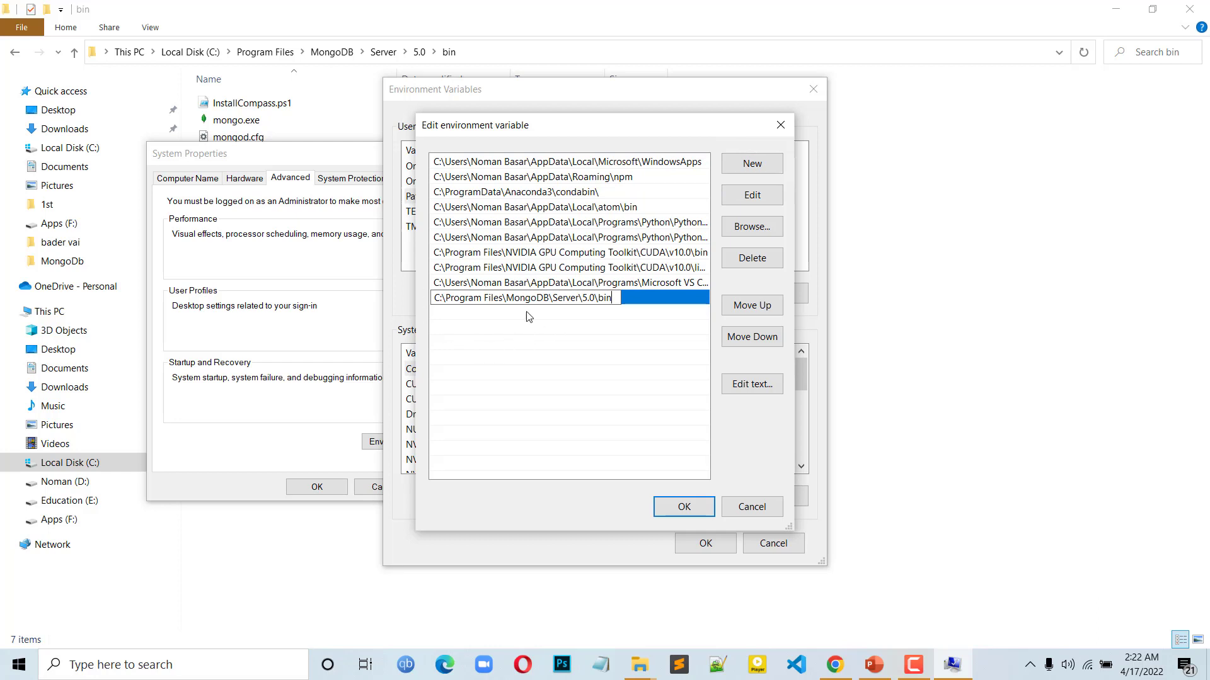
pyautogui.click(696, 510)
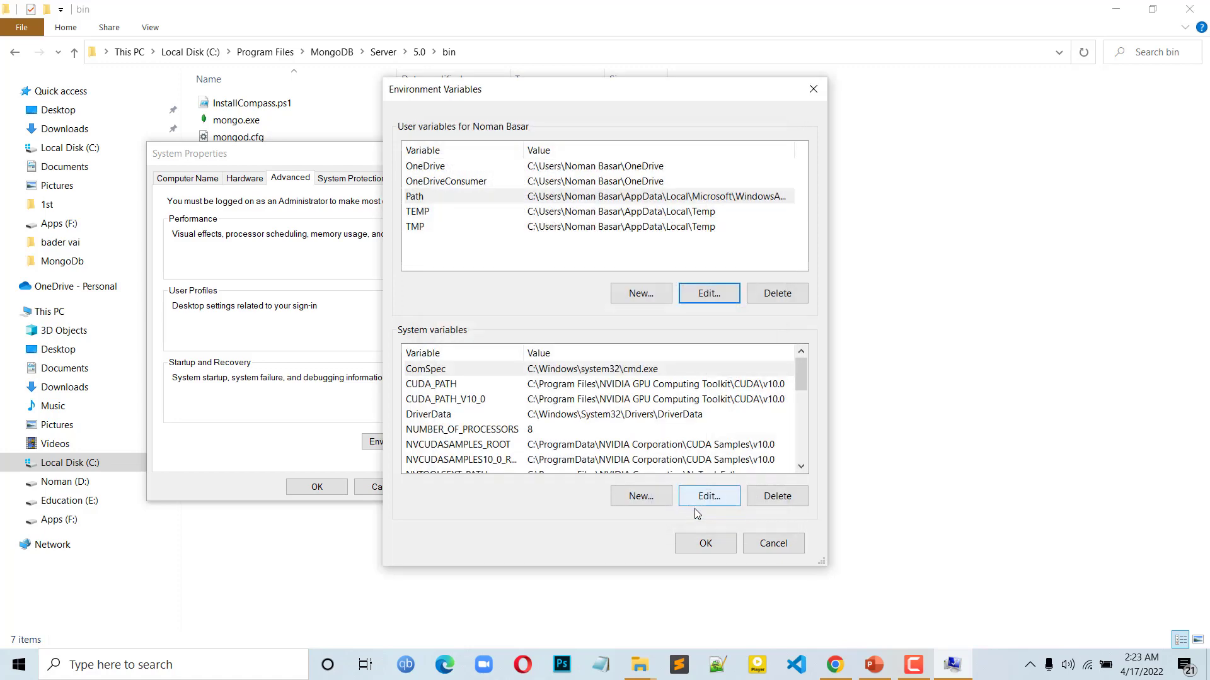
pyautogui.click(721, 547)
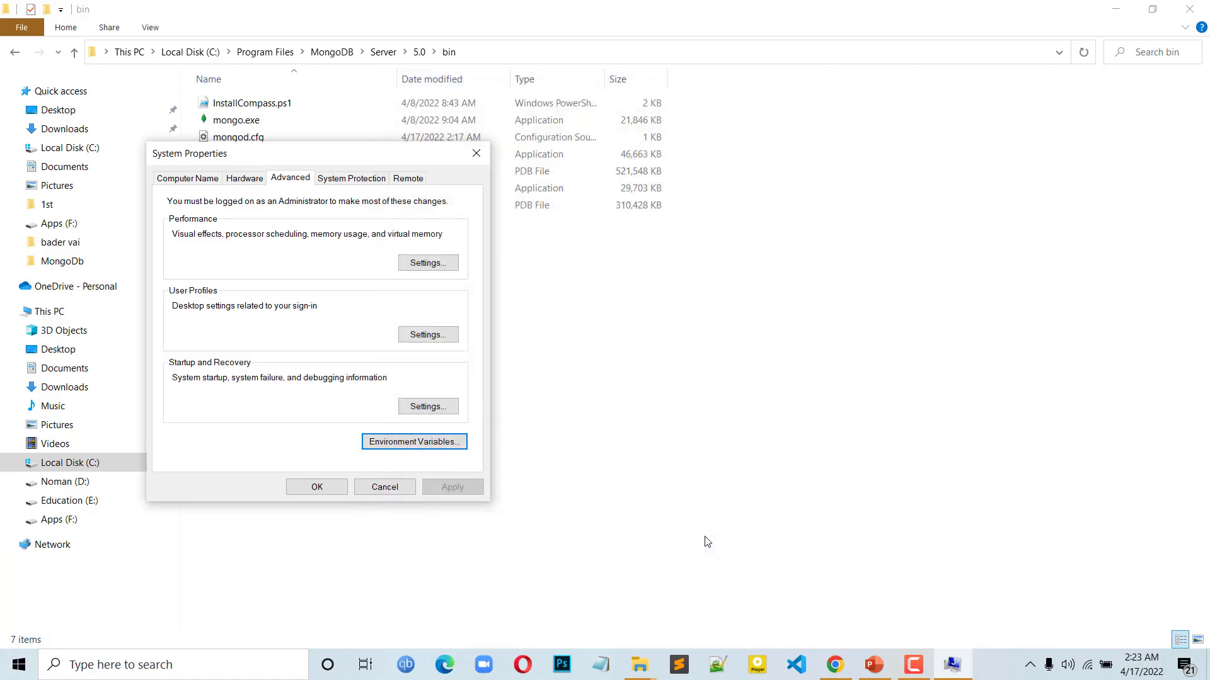
pyautogui.click(317, 490)
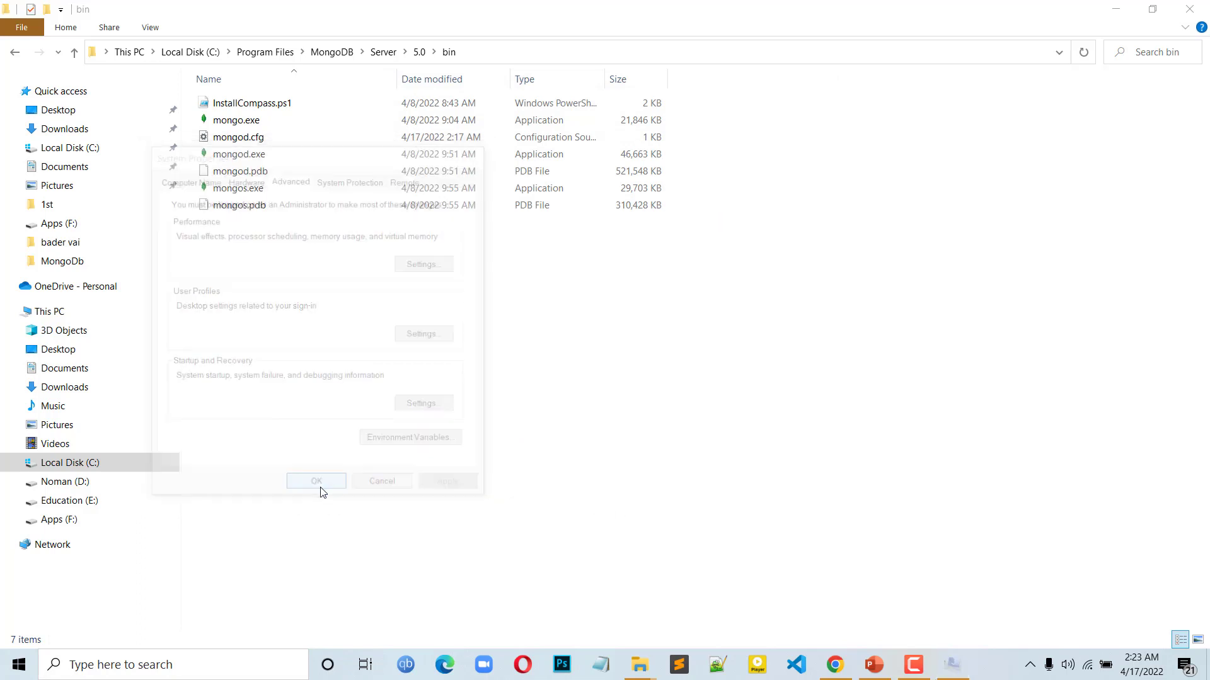
# Minimize the bin folder window and open the Windows Command Prompt by searching for cm
pyautogui.click(1116, 9)
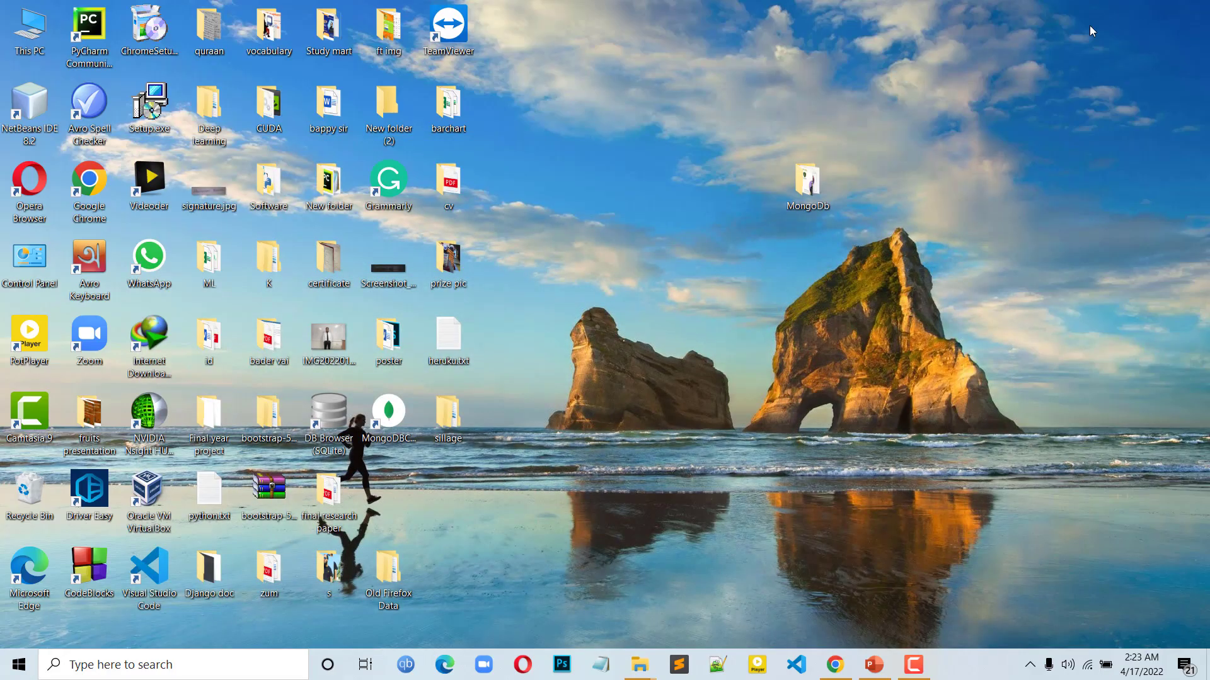
pyautogui.click(244, 666)
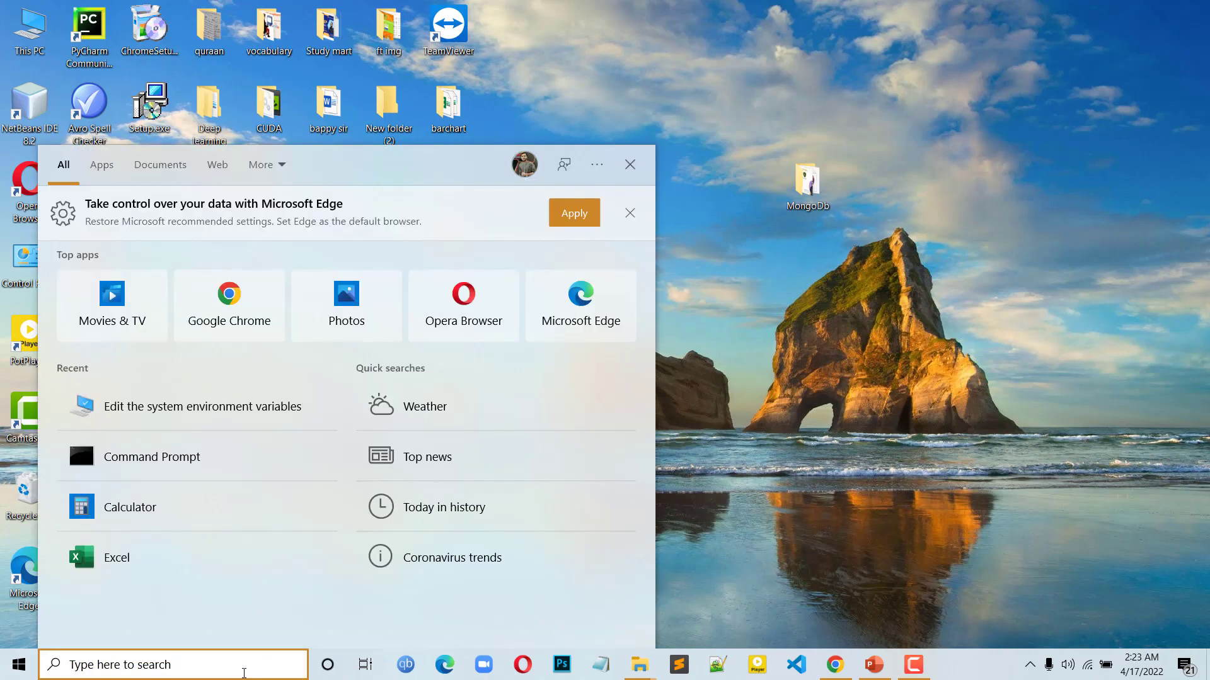
pyautogui.write('cm')
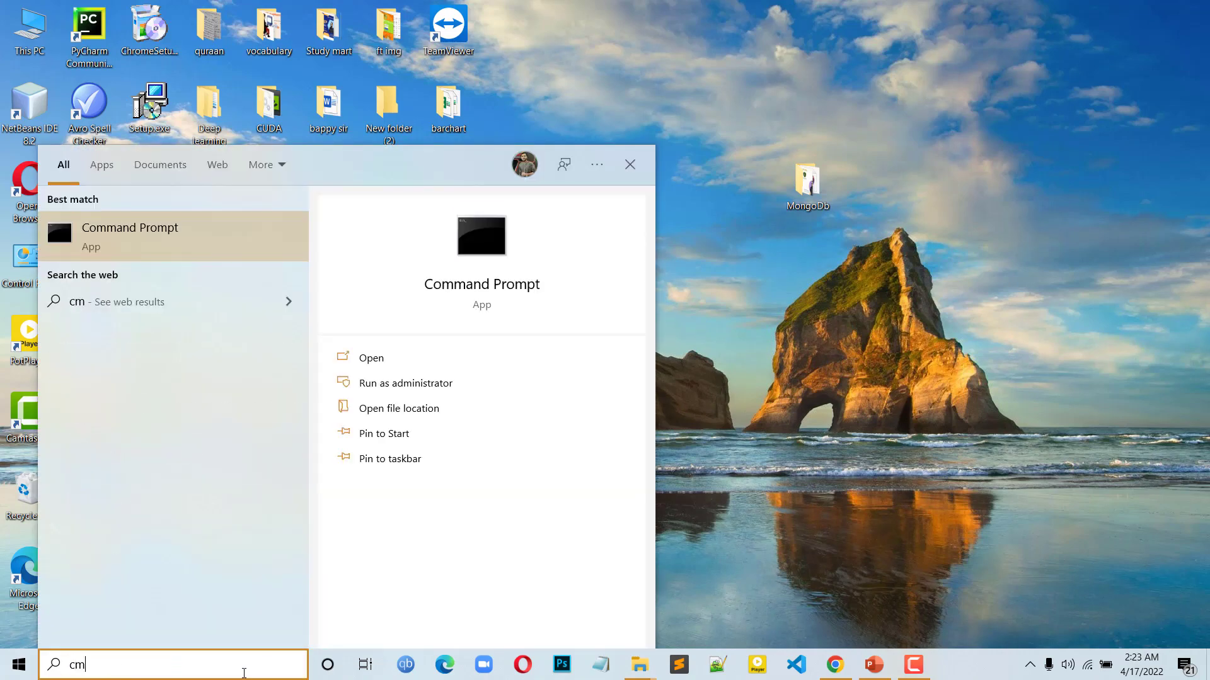
pyautogui.press('Return')
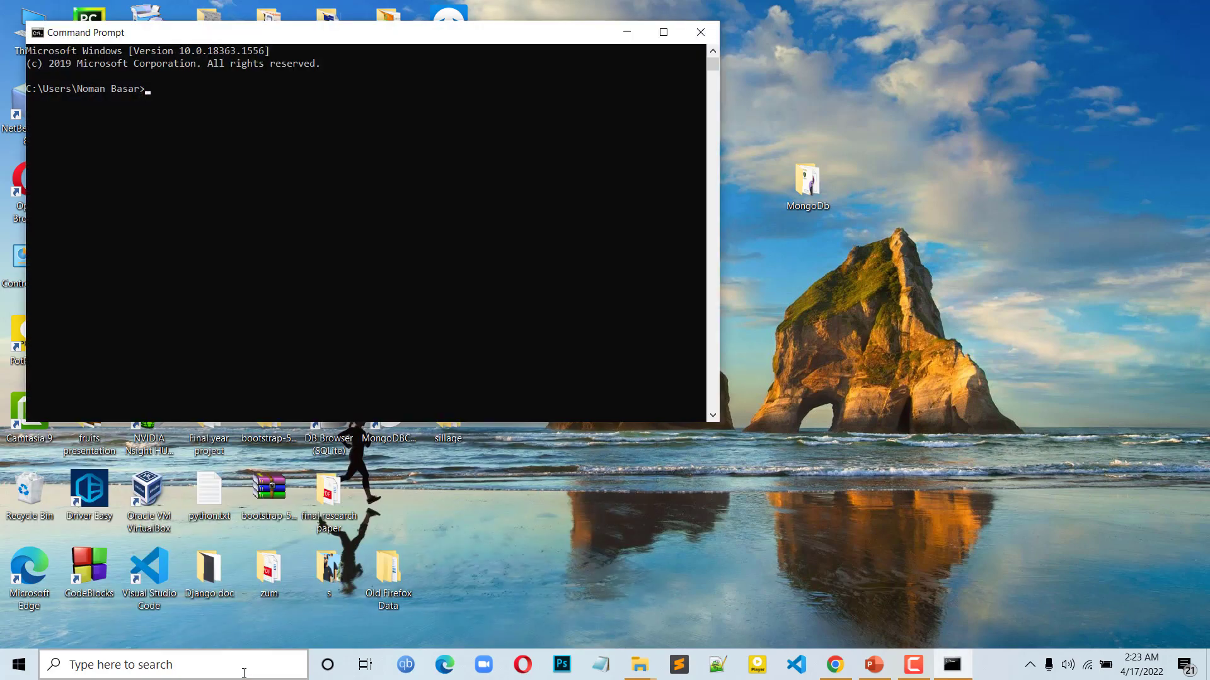
# Start the MongoDB shell with the command mongo and look through its startup output
pyautogui.write('mongo')
pyautogui.press('Return')
pyautogui.scroll(3, 256, 230)
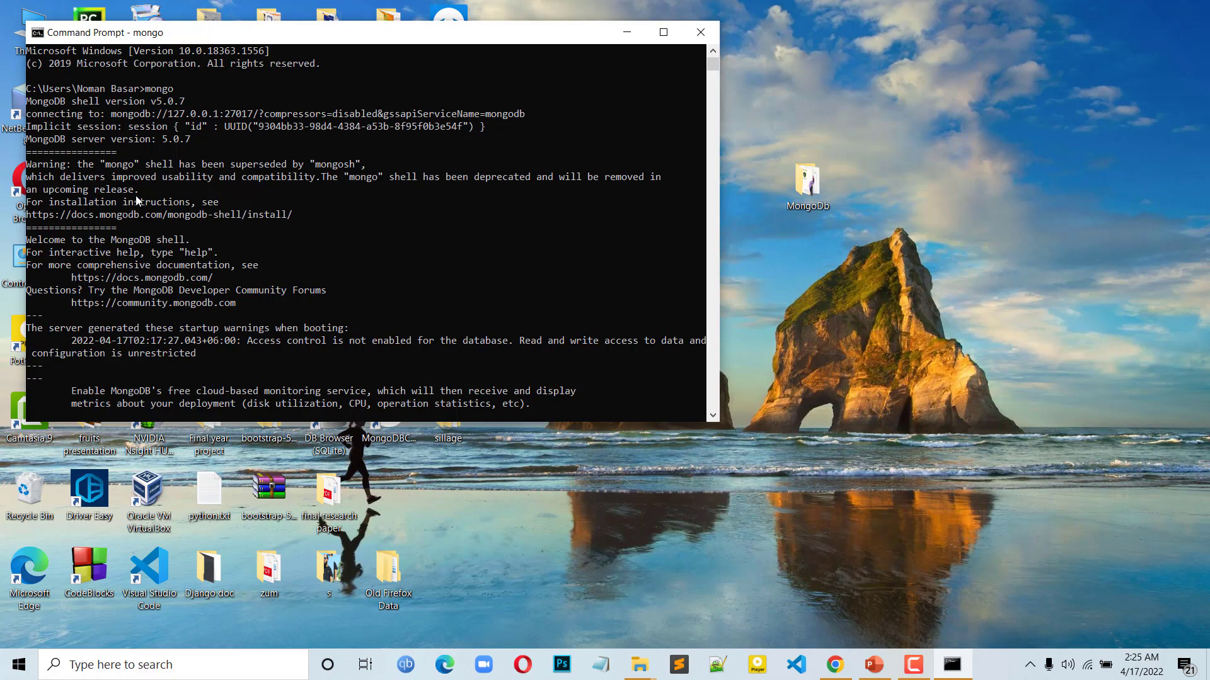
pyautogui.scroll(-1, 165, 330)
pyautogui.scroll(-2, 165, 330)
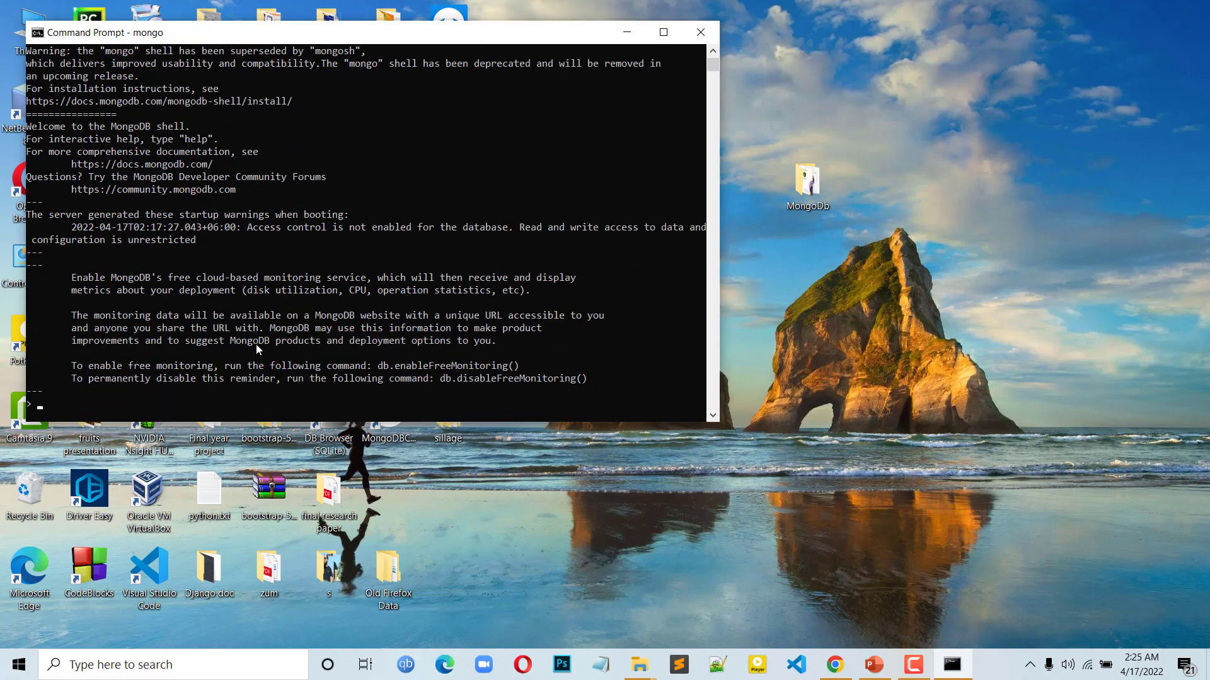
# Switch to Chrome and open the MongoDB Shell download section among the MongoDB tools
pyautogui.click(844, 667)
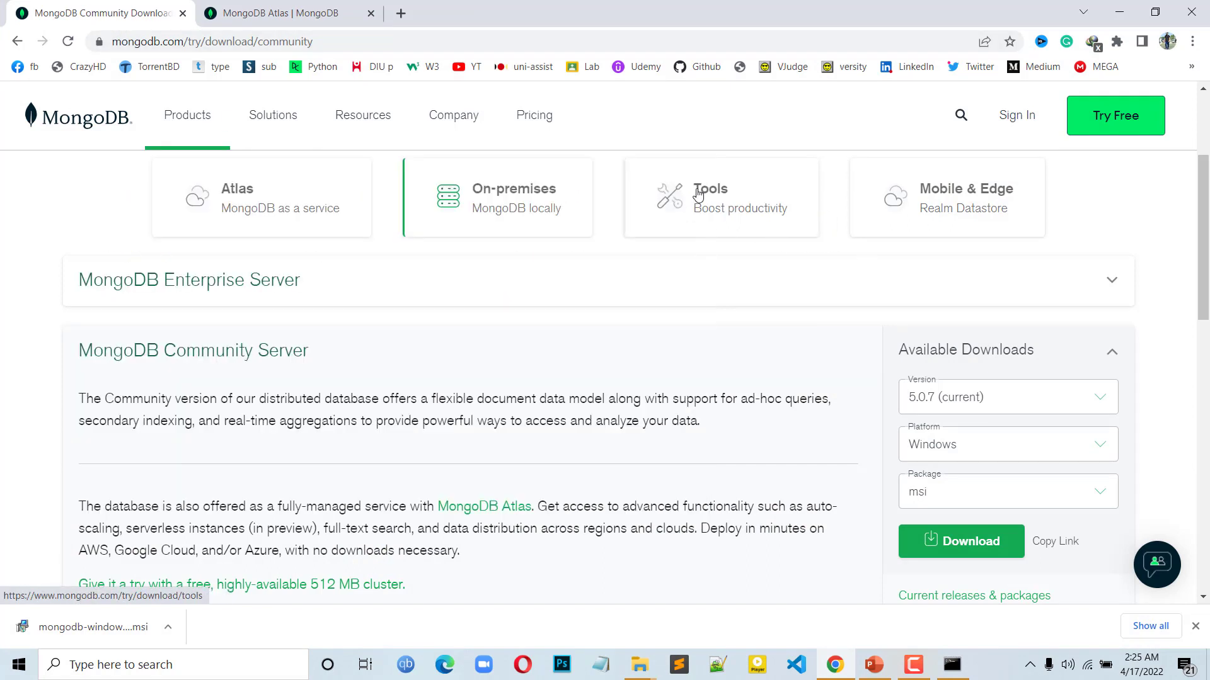
pyautogui.click(699, 193)
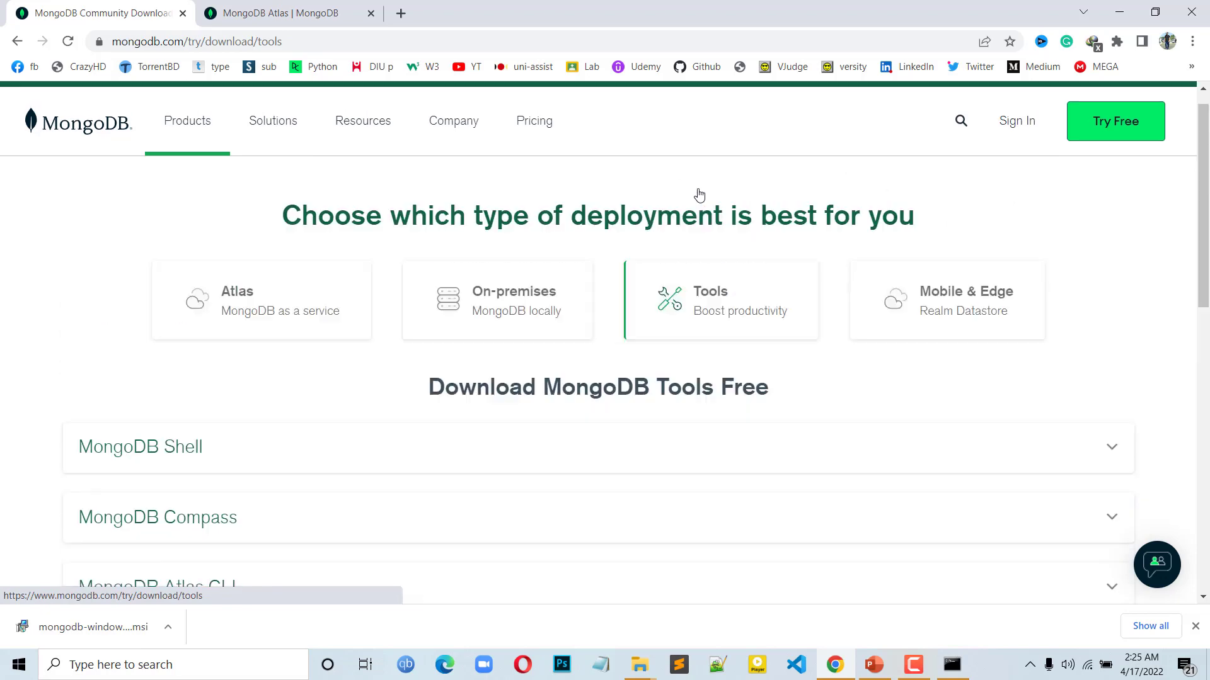
pyautogui.scroll(-2, 218, 471)
pyautogui.scroll(-1, 219, 473)
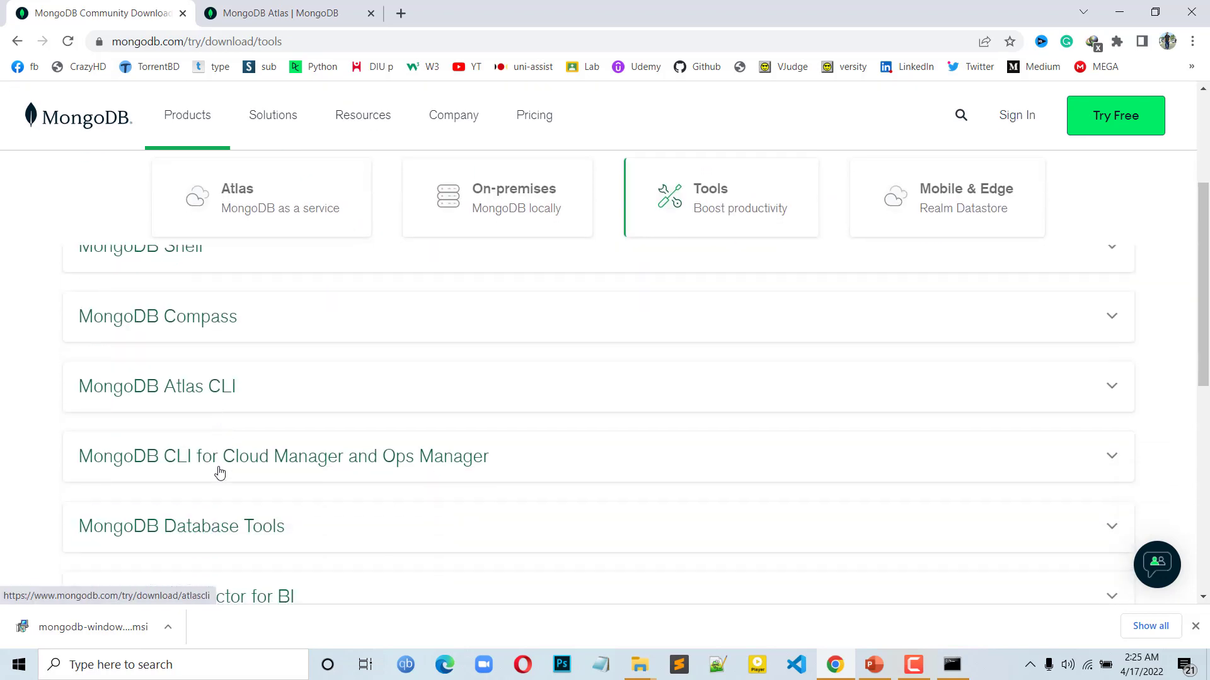
pyautogui.scroll(2, 219, 473)
pyautogui.click(170, 394)
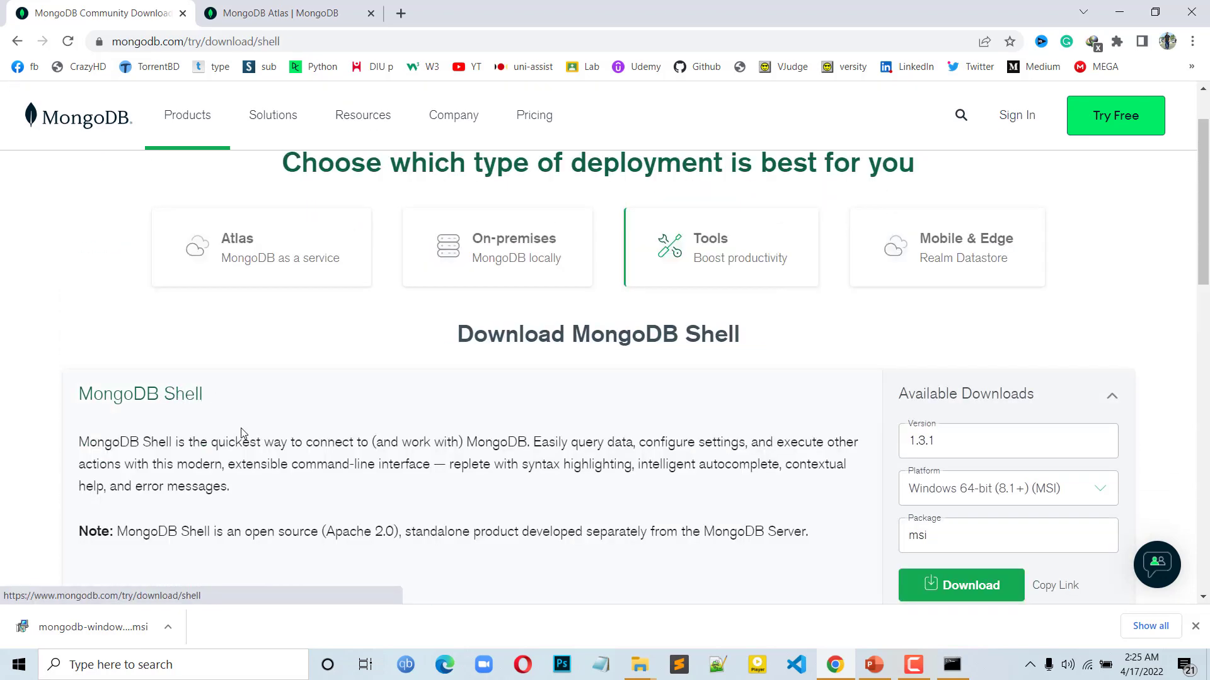
# Download MongoDB Shell version 1.3.1 for Windows 64-bit as an msi package
pyautogui.scroll(-2, 243, 429)
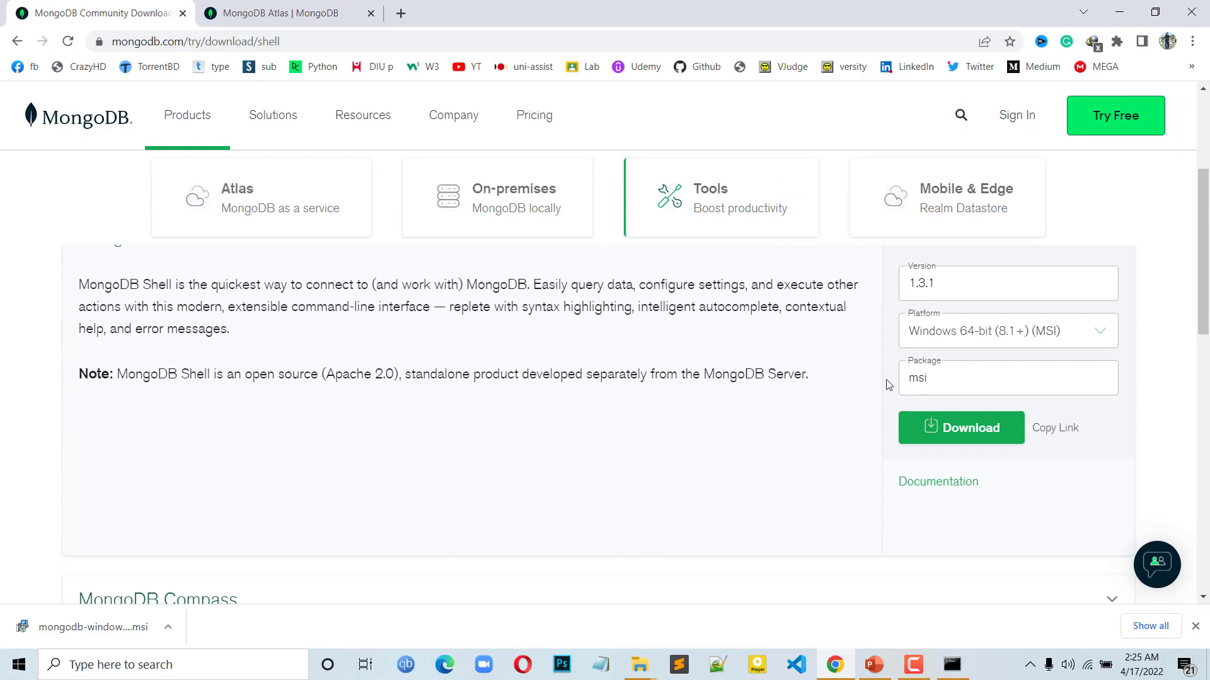
pyautogui.scroll(2, 182, 371)
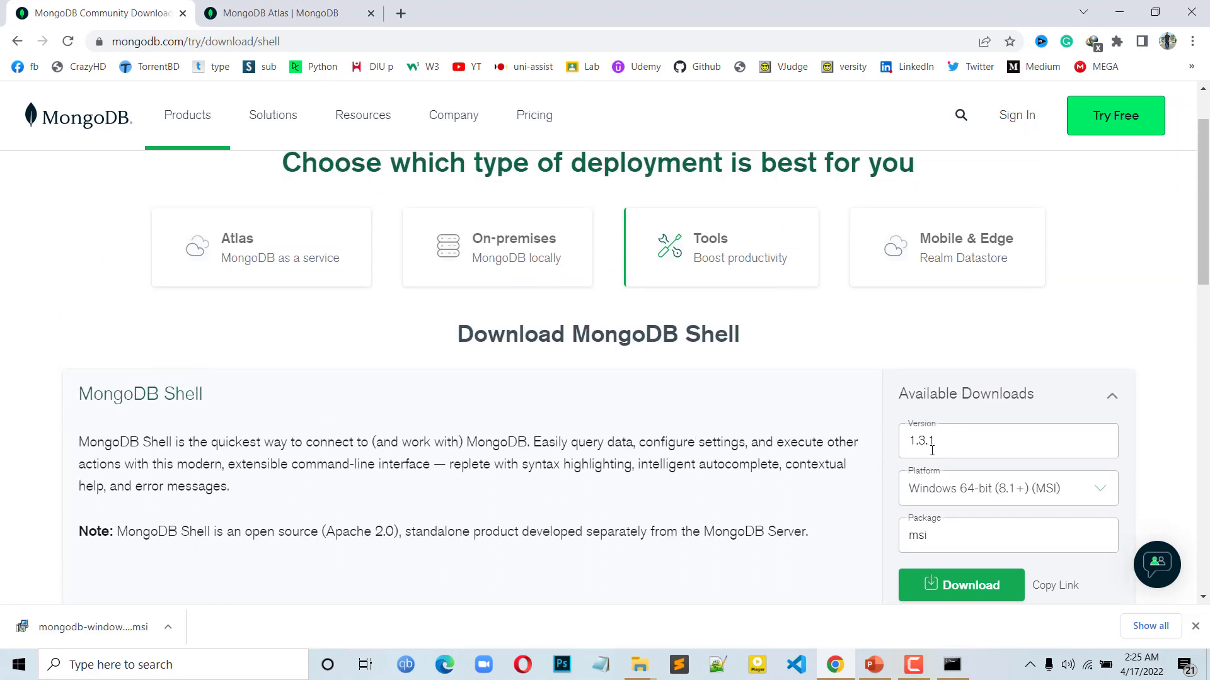
pyautogui.scroll(-2, 935, 446)
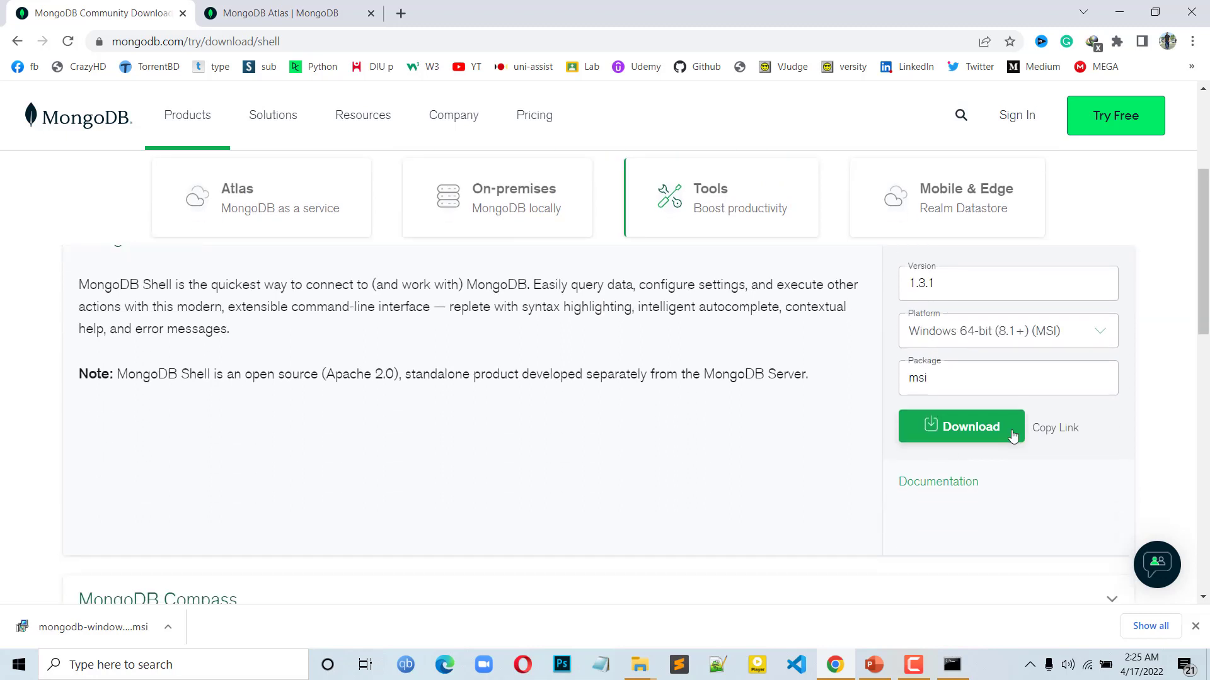
pyautogui.click(965, 434)
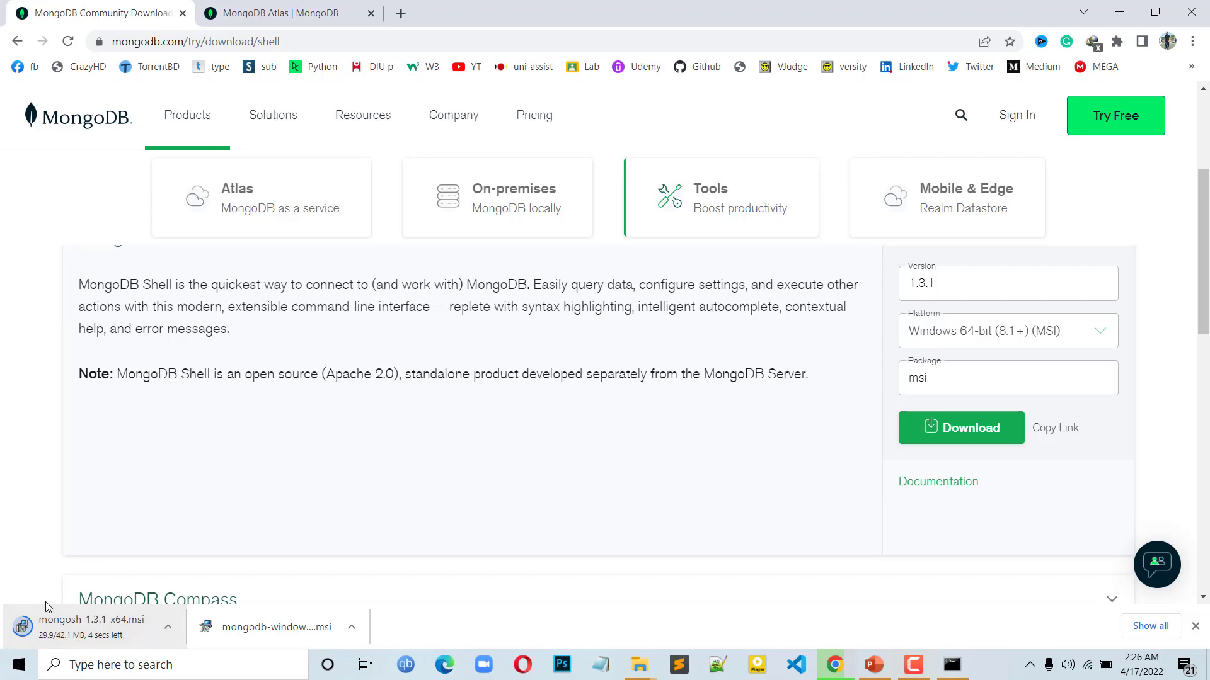
# Switch to the Command Prompt and try to run mongosh inside the running mongo shell
pyautogui.click(950, 668)
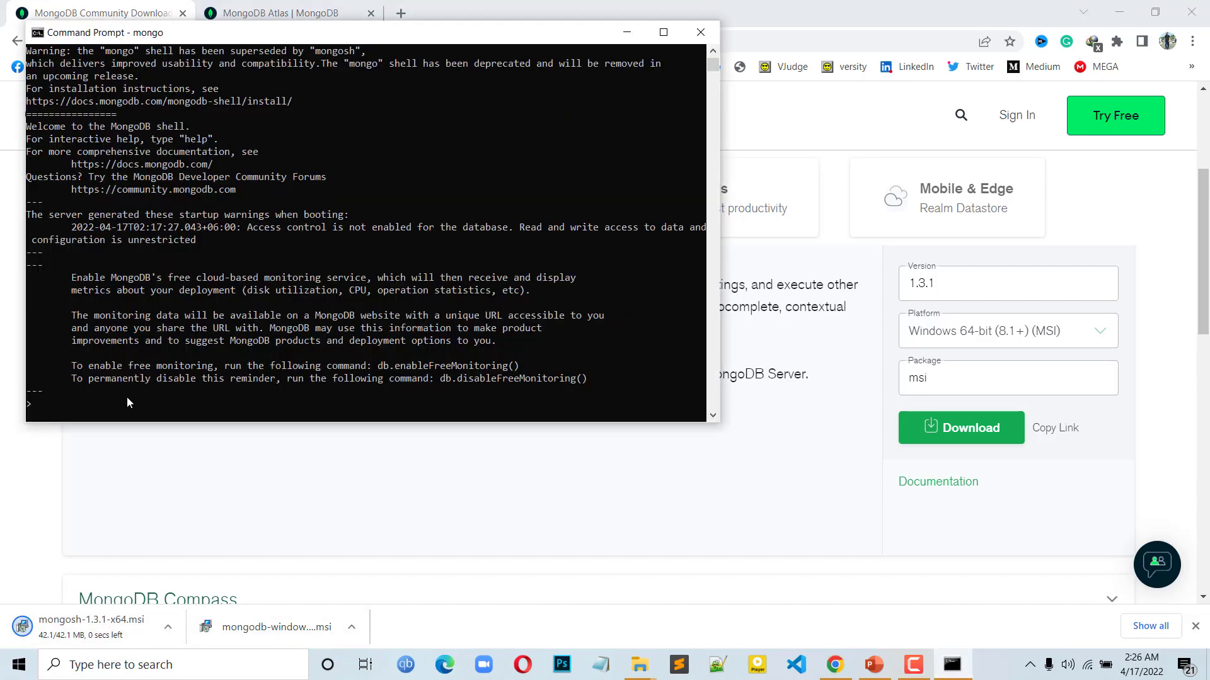
pyautogui.write('m')
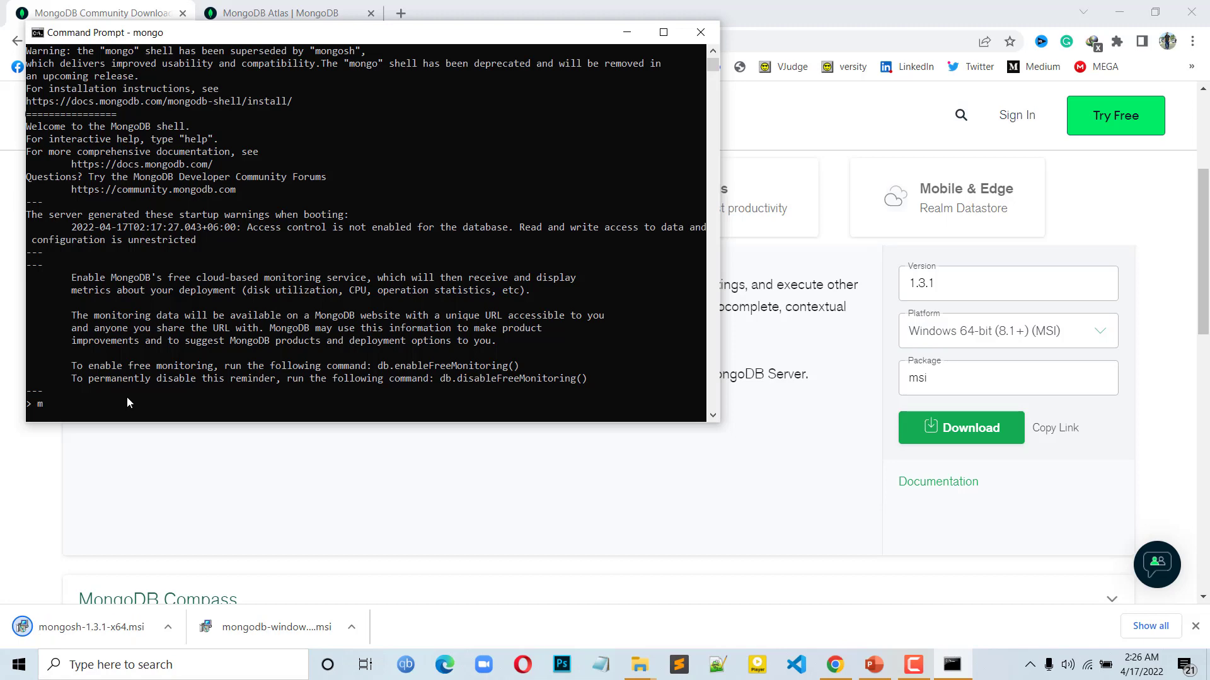
pyautogui.write('ongosh')
pyautogui.press('Return')
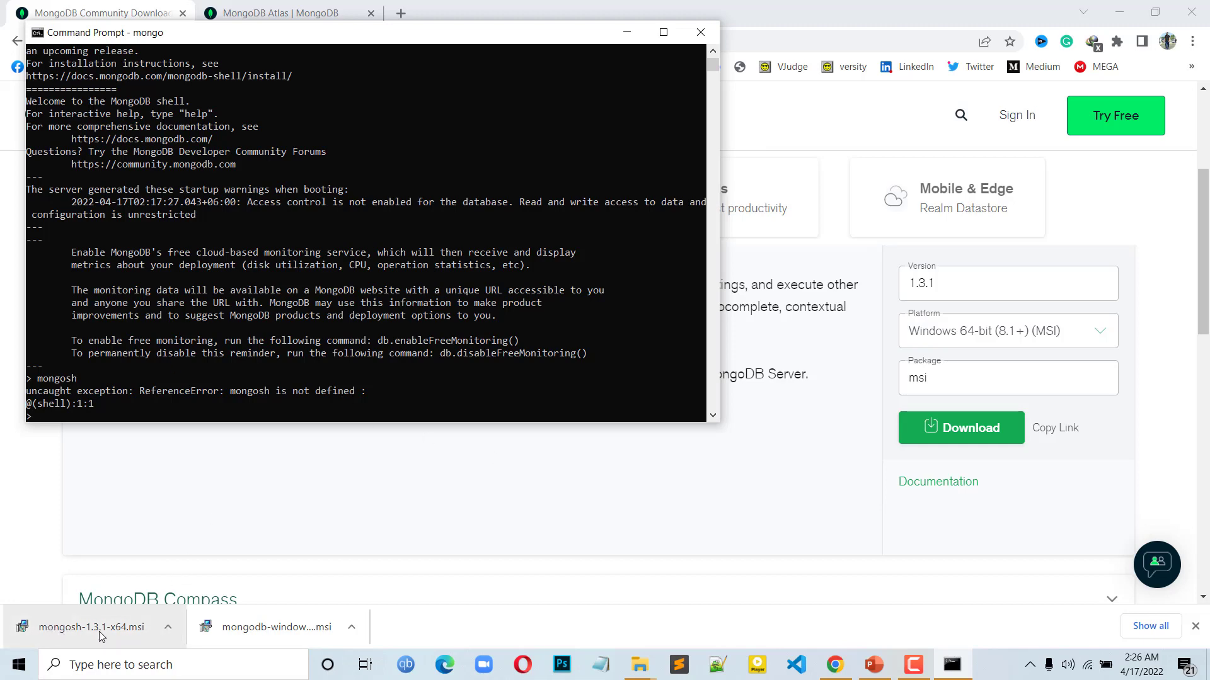
# Run the downloaded mongosh-1.3.1-x64.msi and install MongoDB Shell to C:\Program Files\mongosh\ with the install-just-for-you option turned off
pyautogui.click(131, 633)
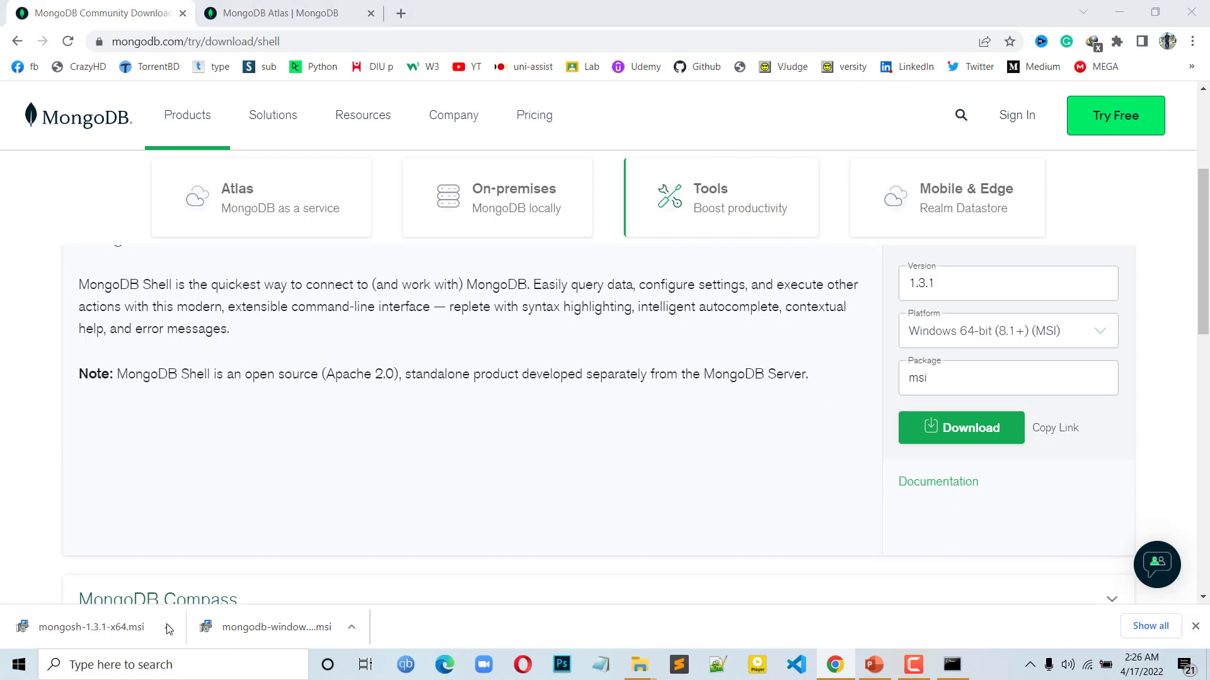
pyautogui.click(701, 456)
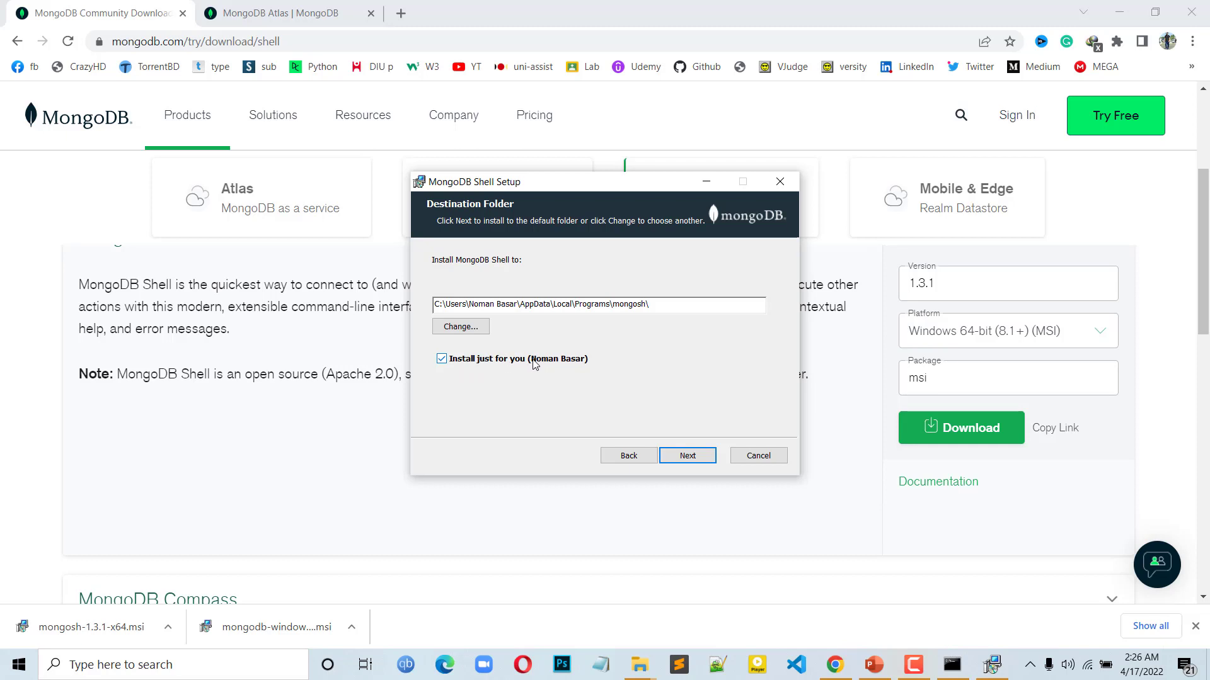
pyautogui.click(442, 359)
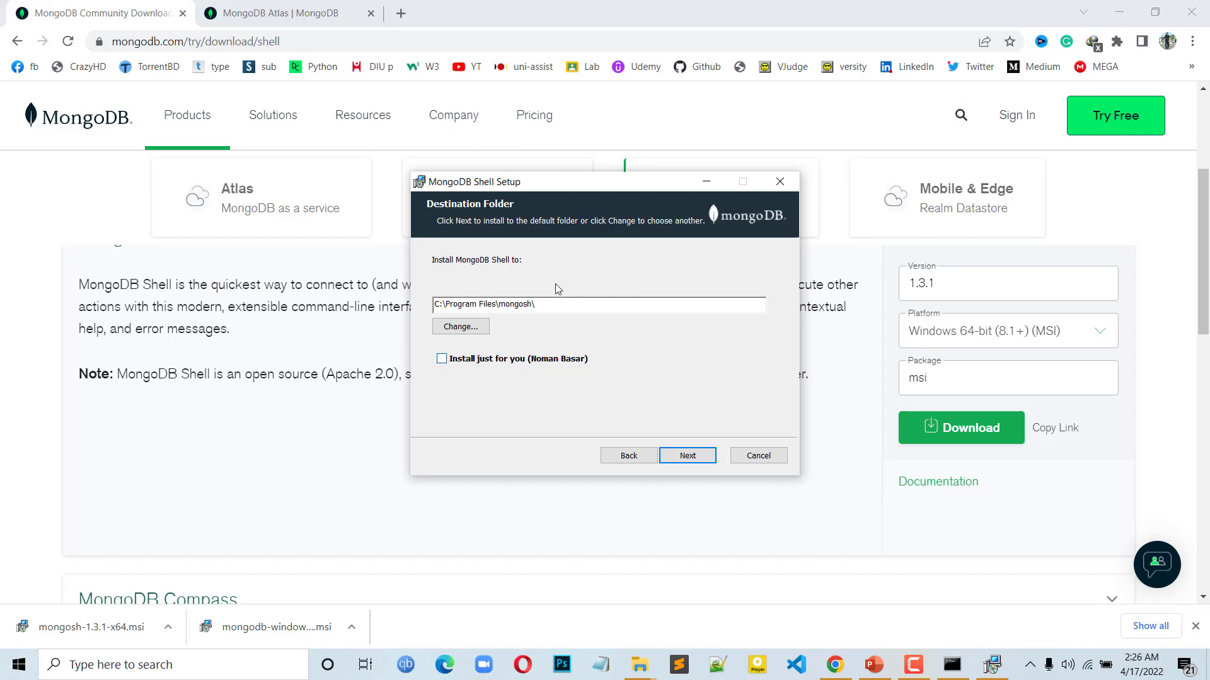
pyautogui.click(699, 460)
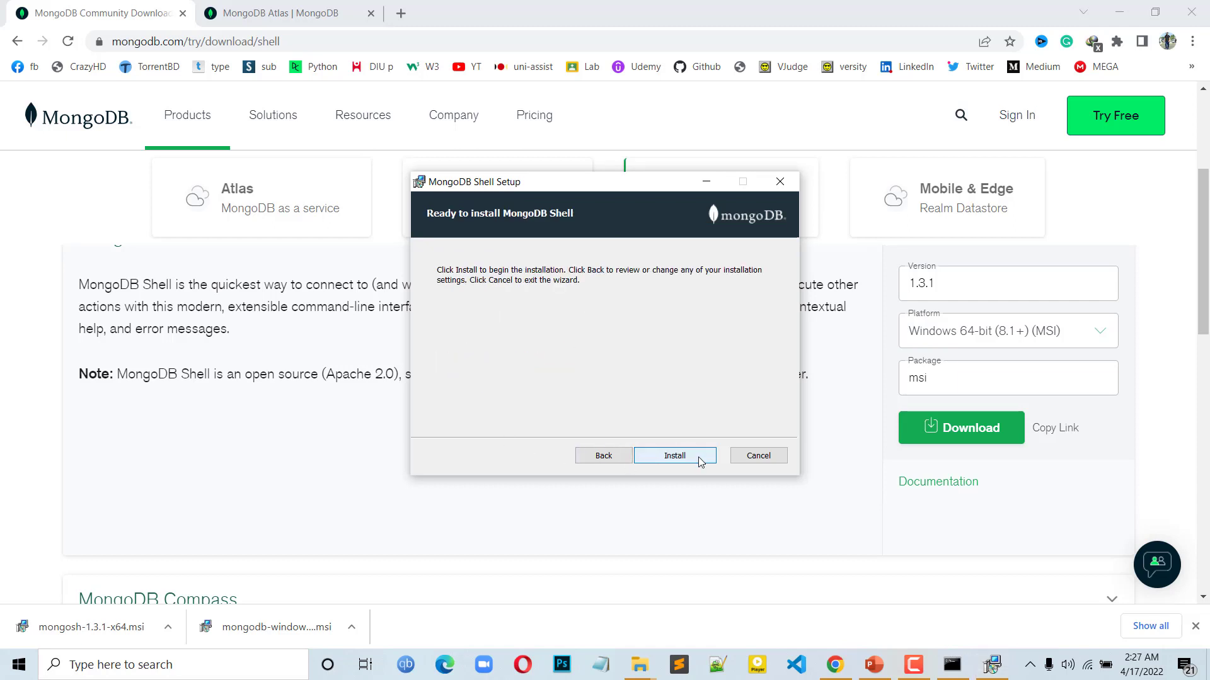
pyautogui.click(699, 460)
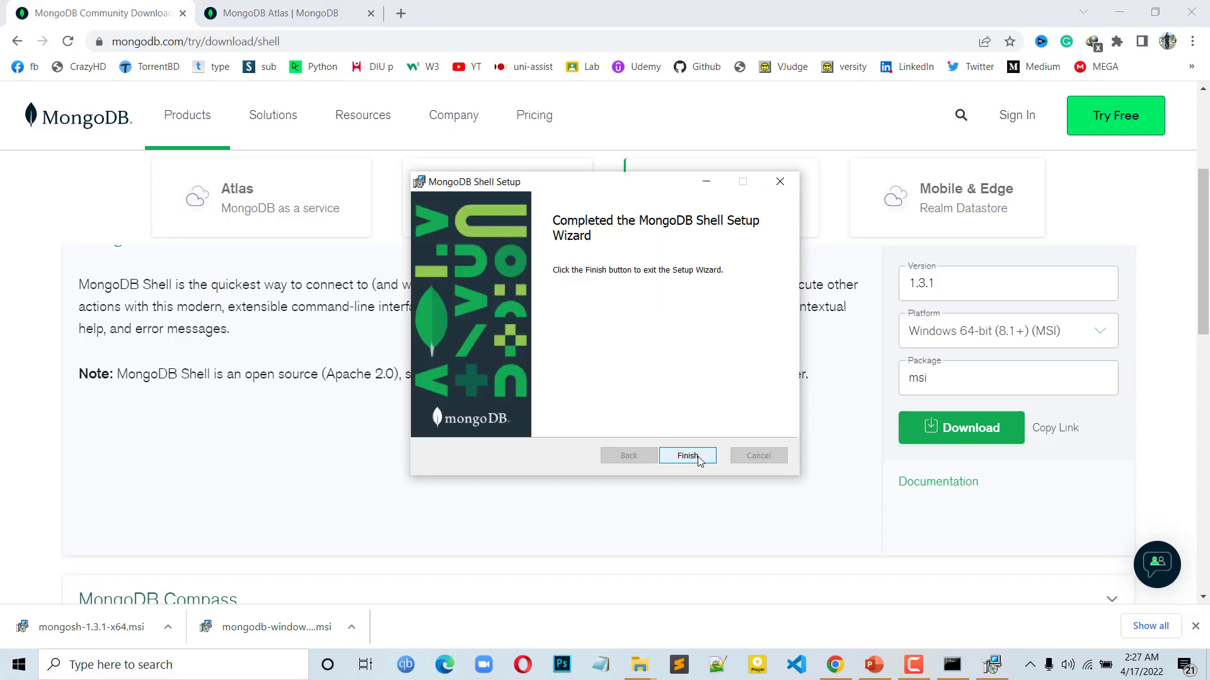
pyautogui.click(700, 456)
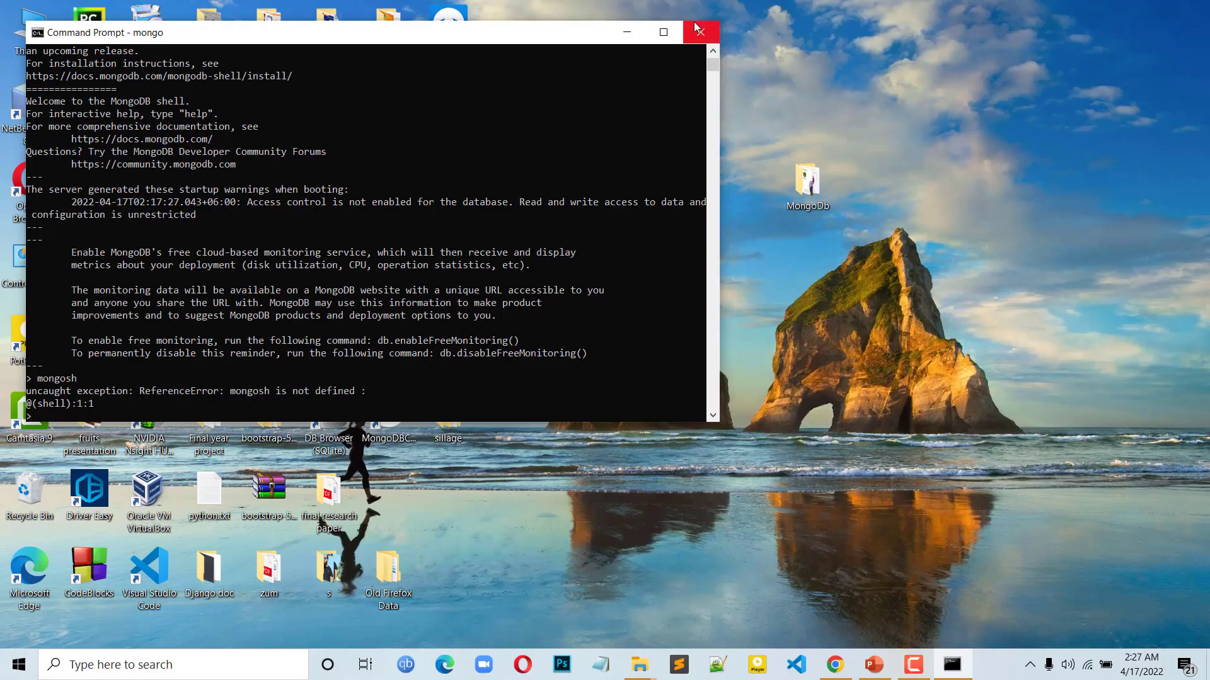
# Close the Command Prompt running the mongo shell, open a fresh Command Prompt and start mongosh
pyautogui.click(701, 27)
pyautogui.click(221, 658)
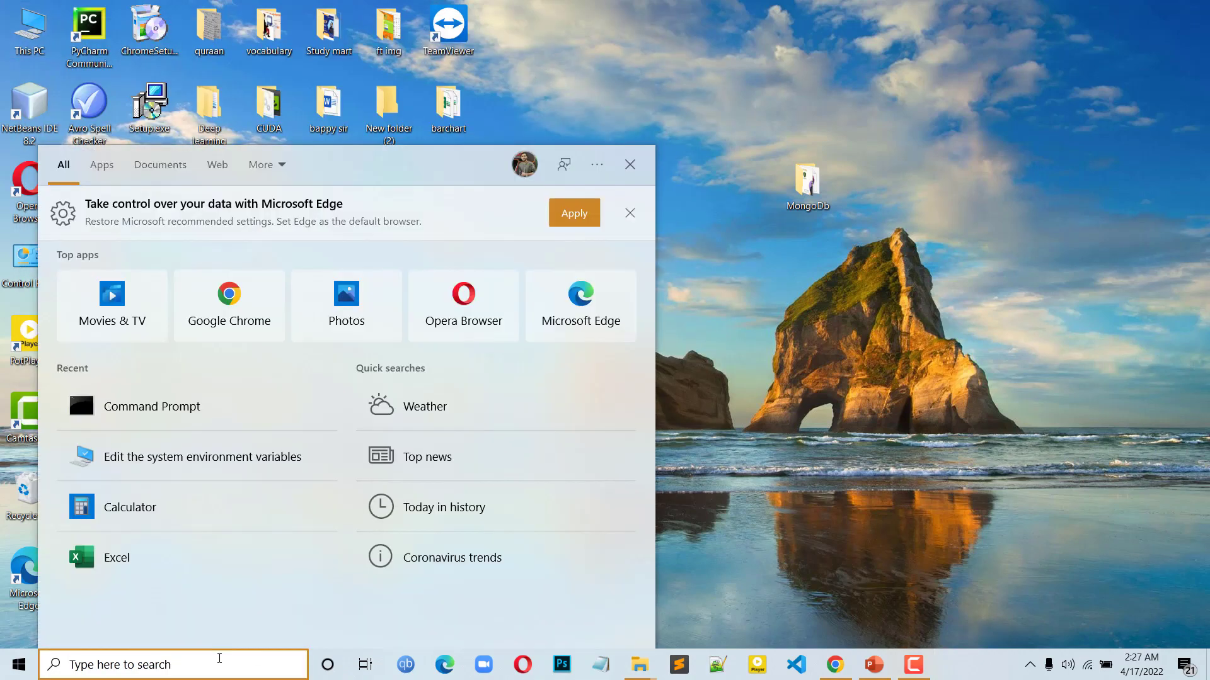
pyautogui.write('cm')
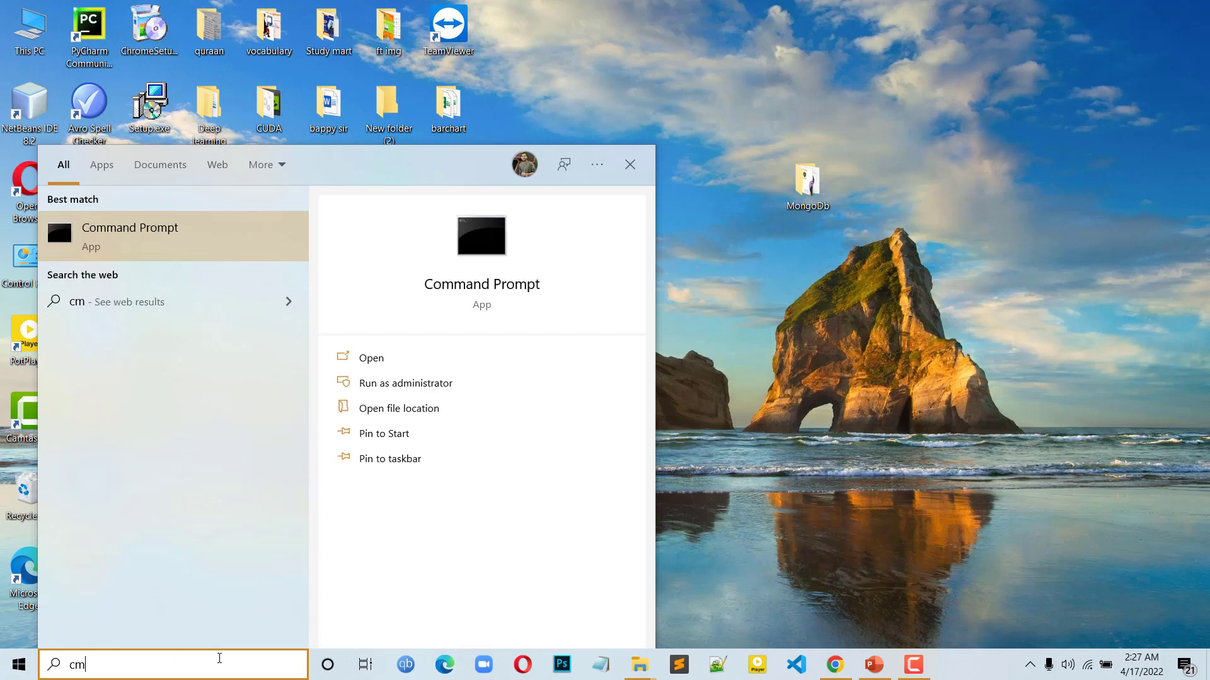
pyautogui.press('Return')
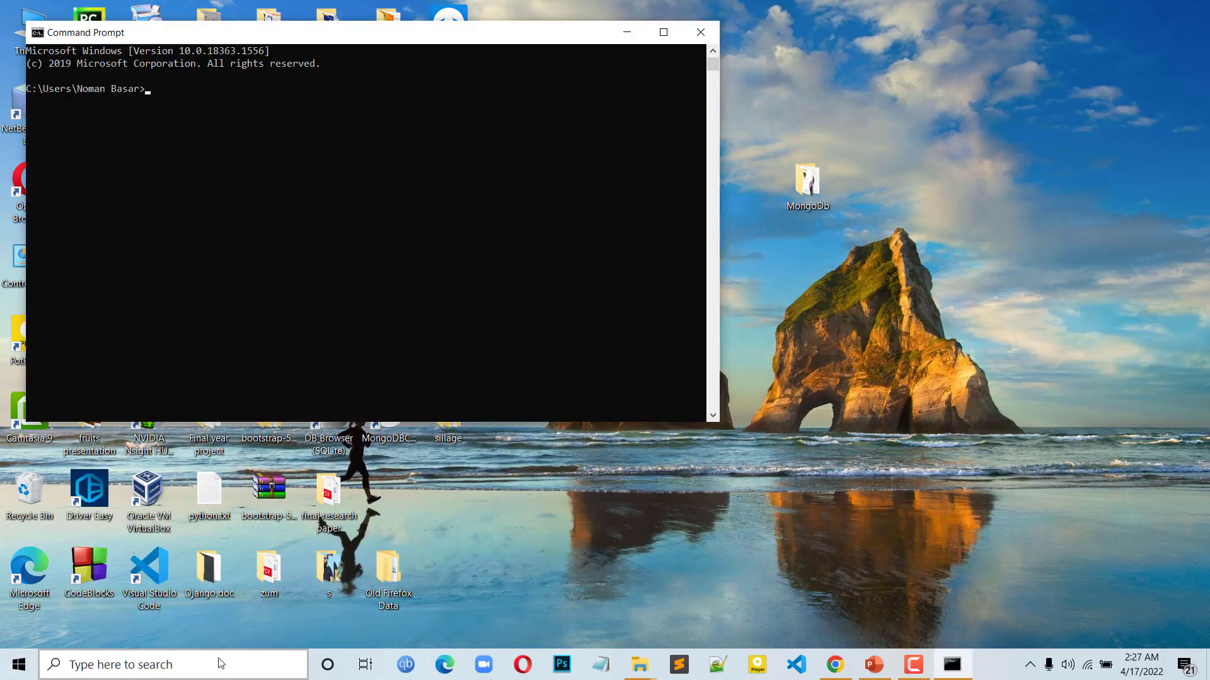
pyautogui.write('mongosh')
pyautogui.press('Return')
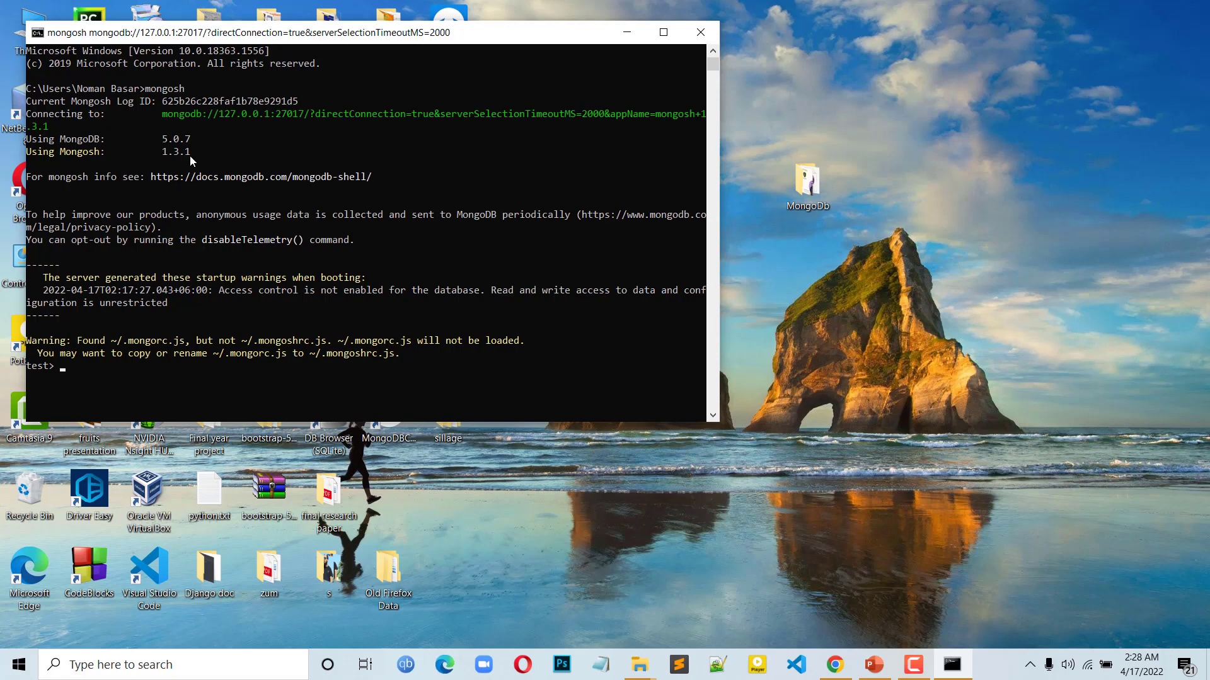
# Switch to Visual Studio Code, search the extensions for mongodb, install MongoDB for VS Code and open its MongoDB view
pyautogui.click(797, 667)
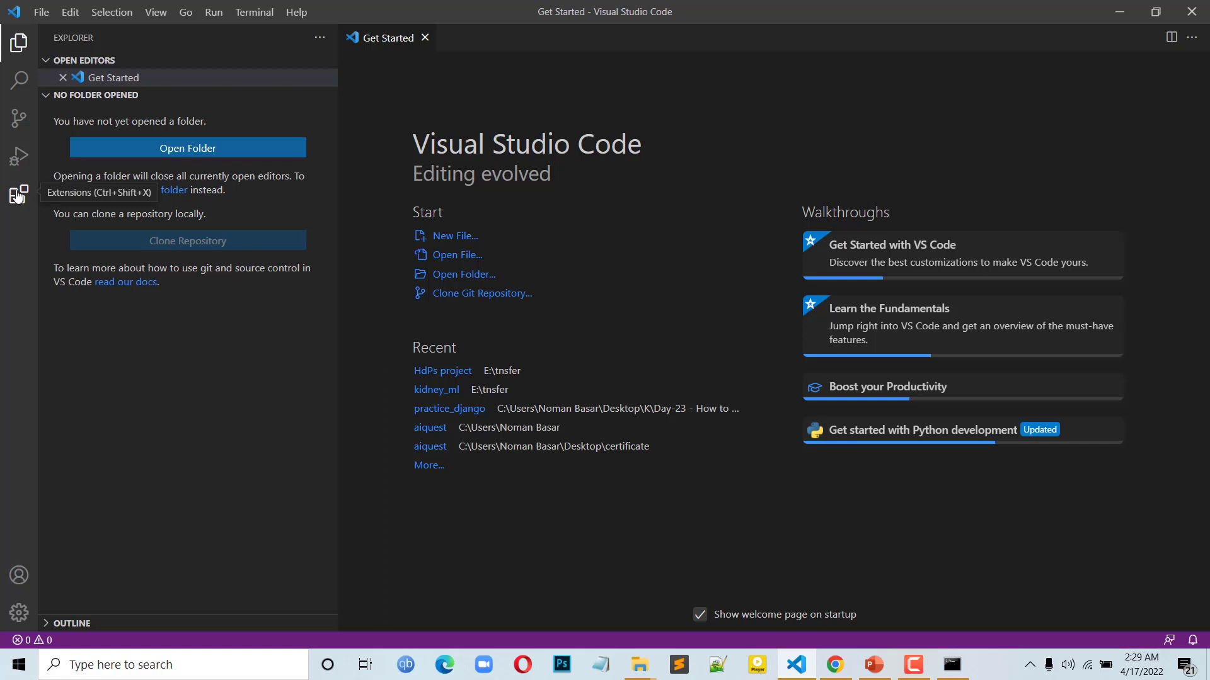
pyautogui.click(18, 195)
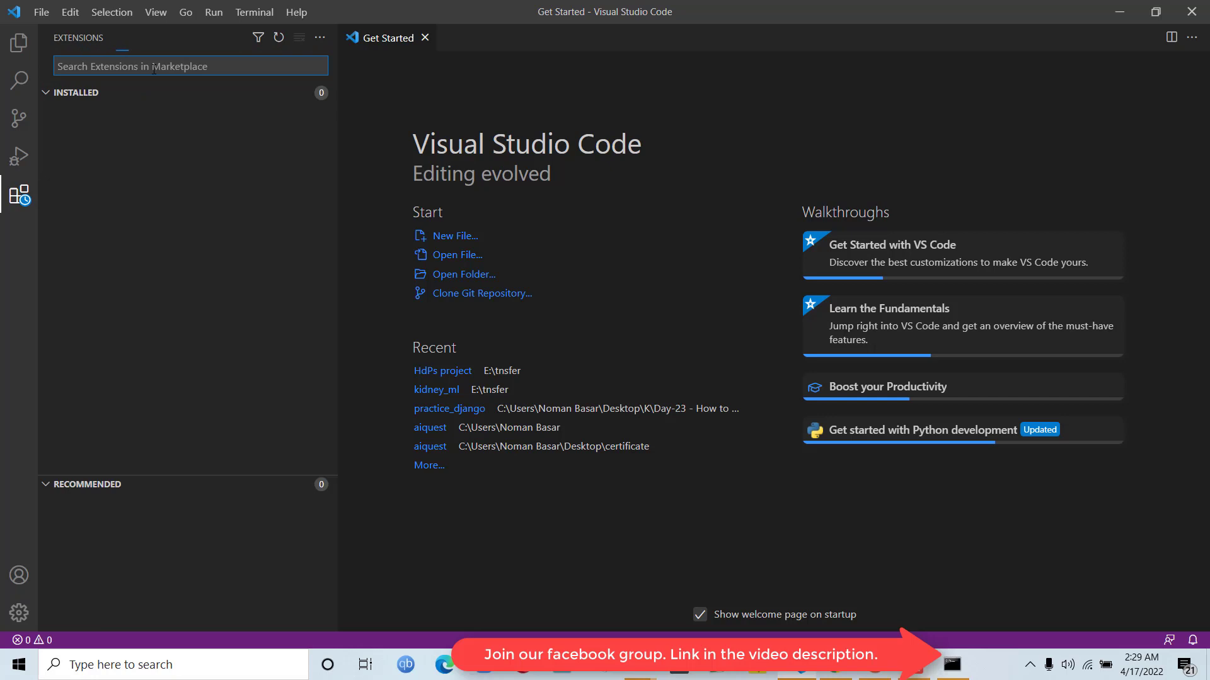
pyautogui.write('mongodb')
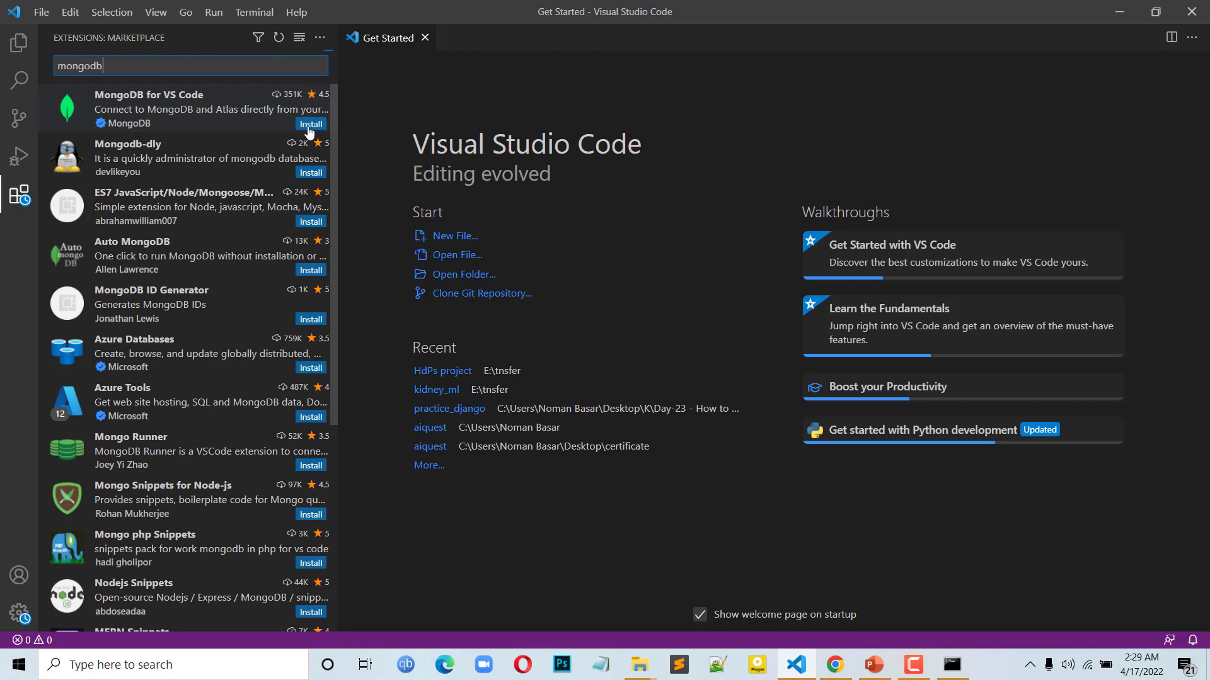
pyautogui.click(306, 125)
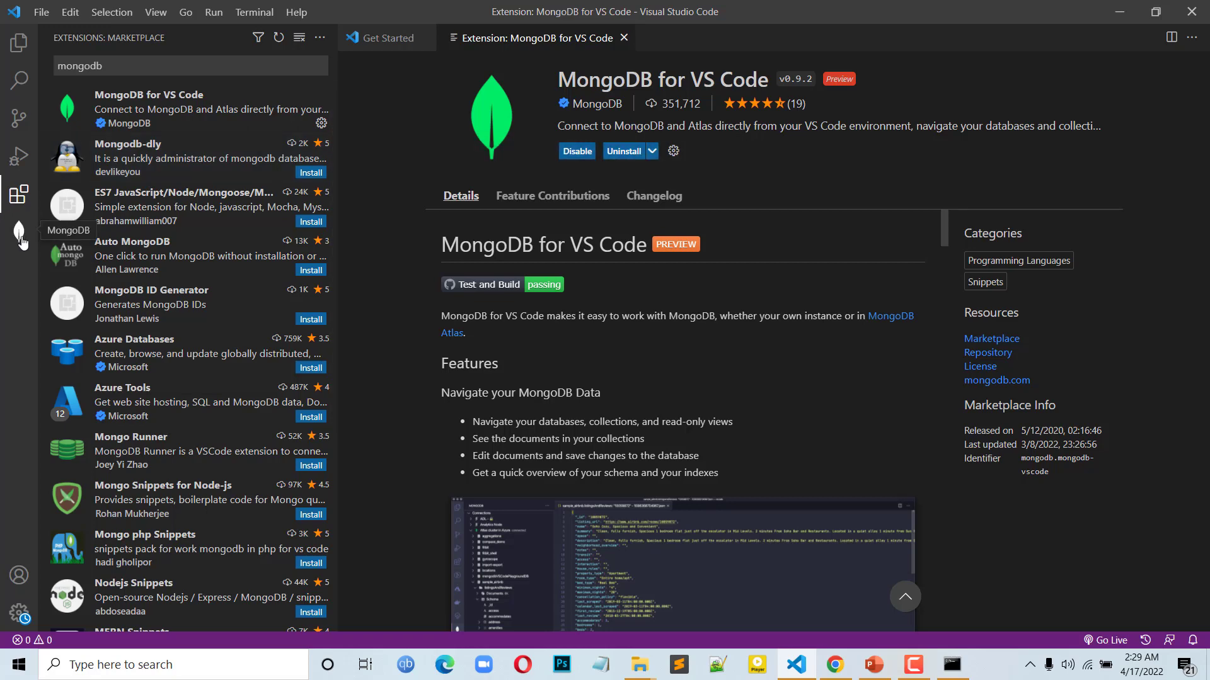
pyautogui.click(20, 232)
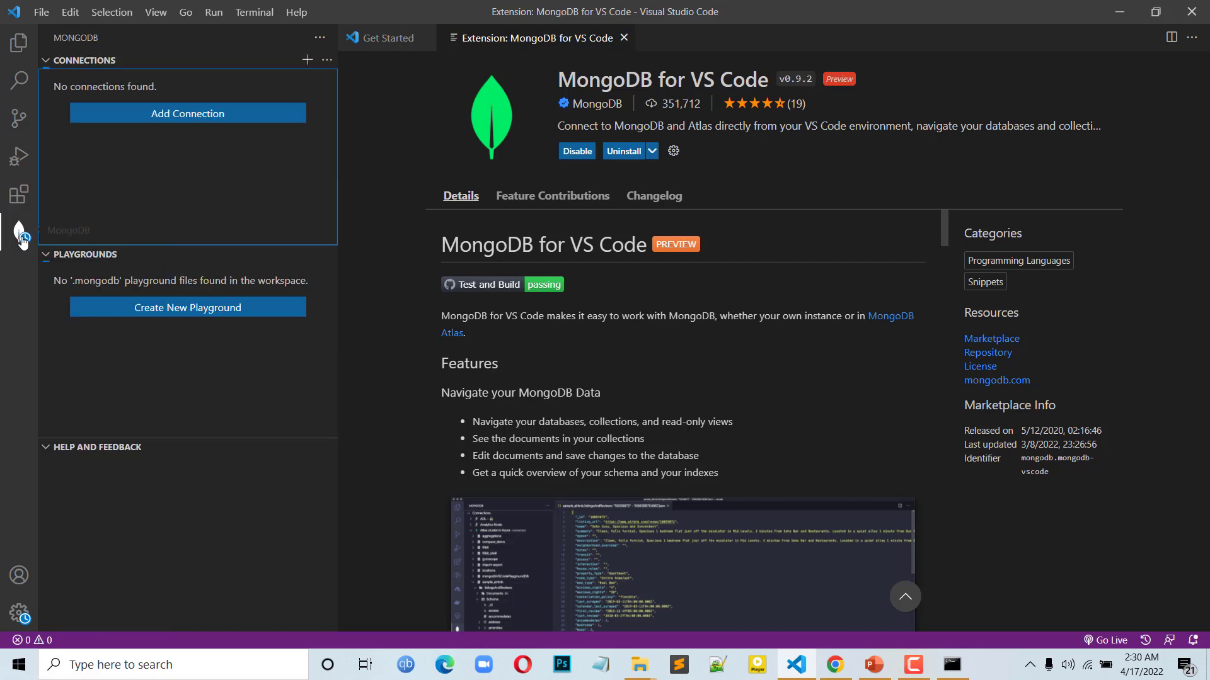